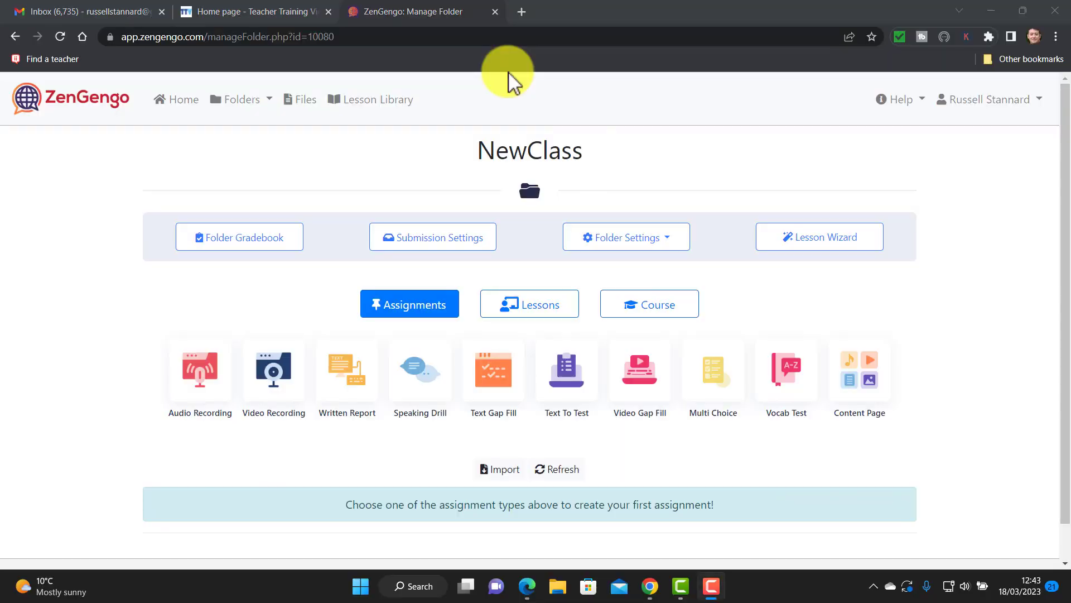
Start a new Audio Recording assignment titled 'Introducting Yourself'.
click(201, 380)
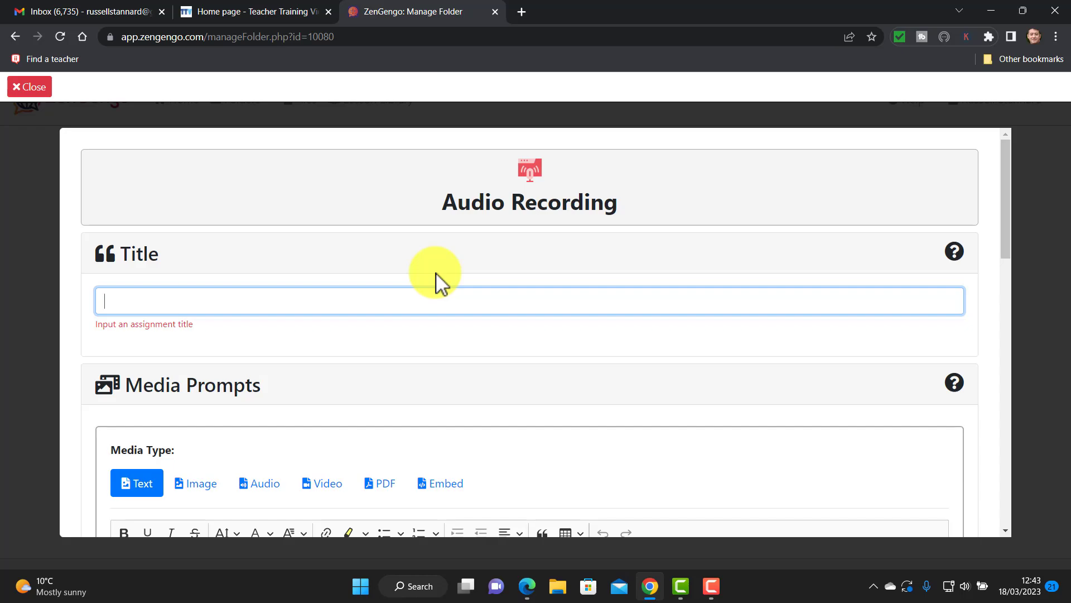
text(Introducting Yourself)
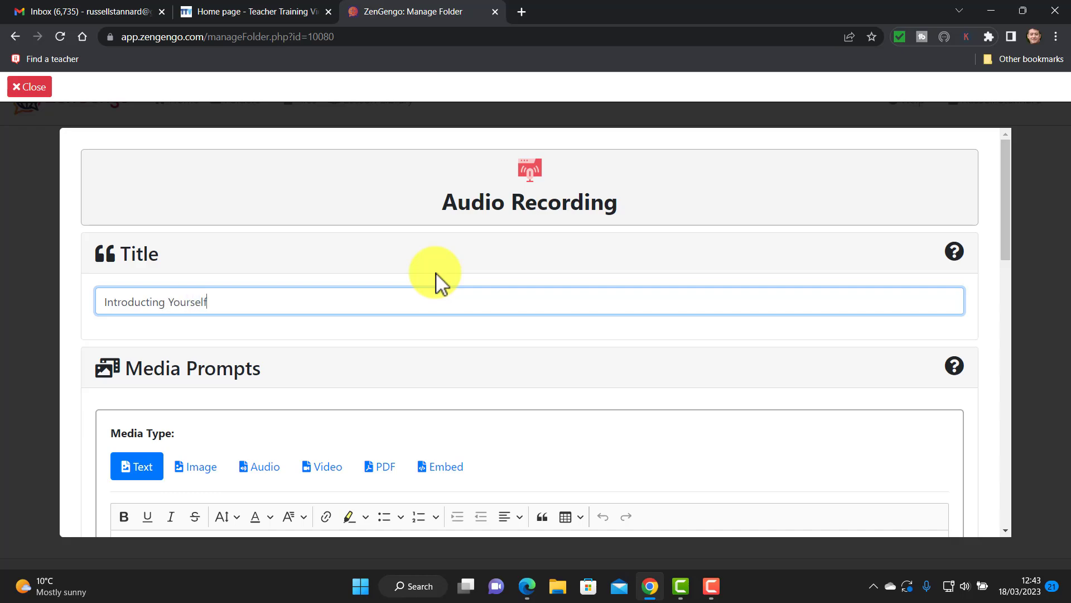
drag(1007, 232, 1013, 279)
Paste the five-line self-introduction prompt as text and set a 3-minute time limit.
click(194, 385)
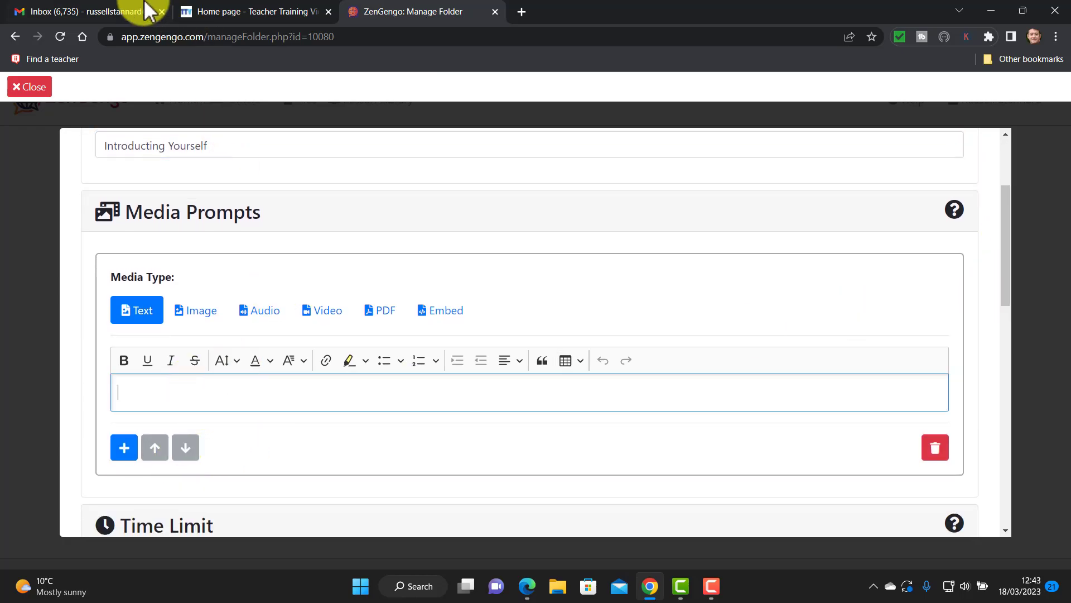
text(Introduce yourself to the teacher. Talk about the following -Your interest in learning English -Your hobbies -Your travels -Your plans for the future)
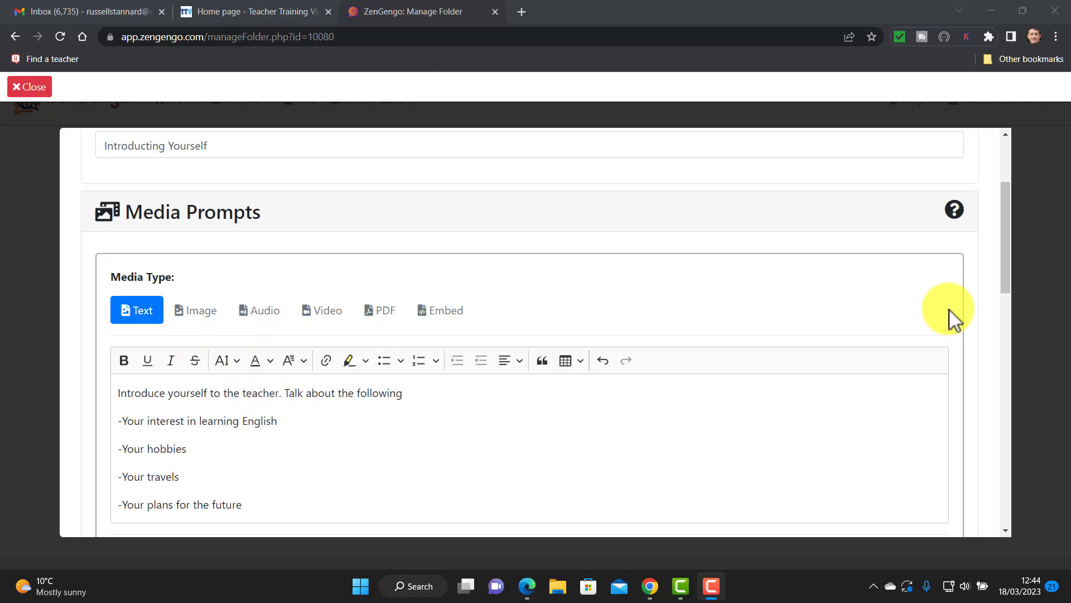
drag(1006, 245, 1005, 340)
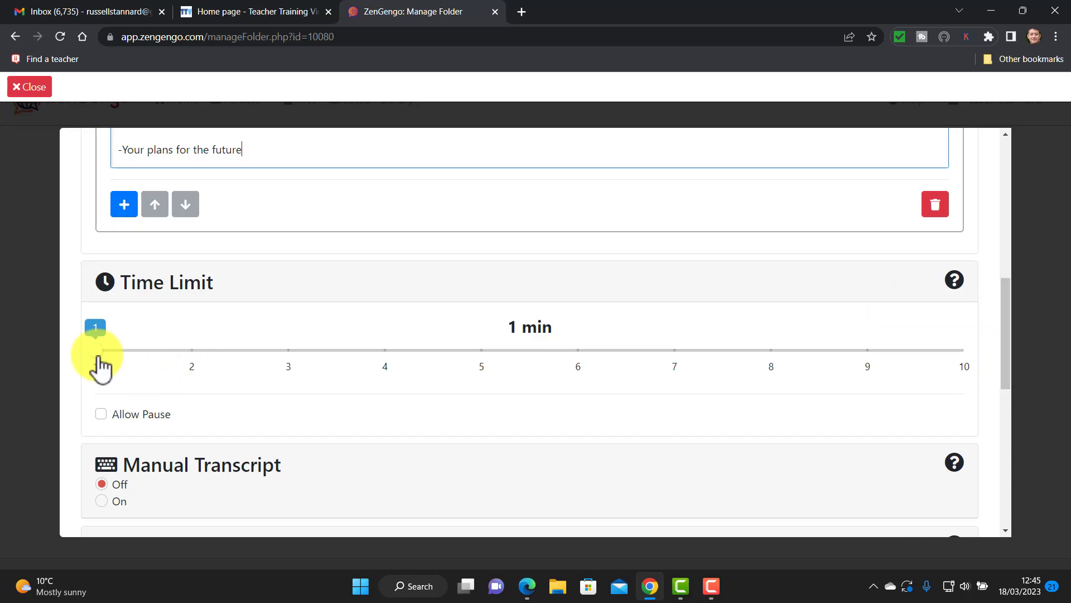
drag(98, 354, 289, 363)
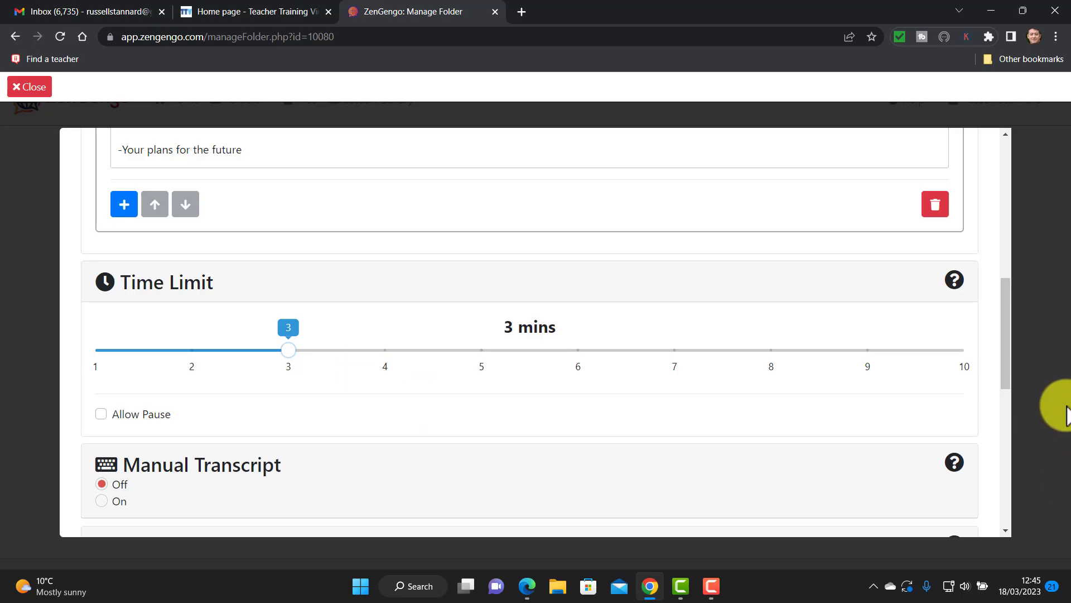
drag(1008, 348, 987, 495)
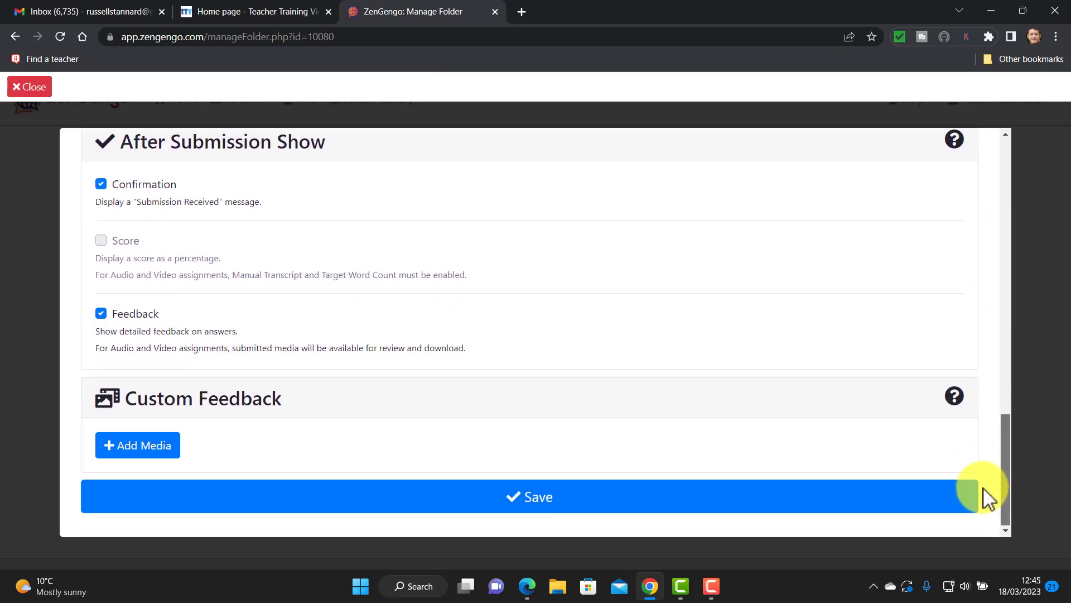
Save the assignment, copy its student link, and switch to the Edge window.
click(545, 512)
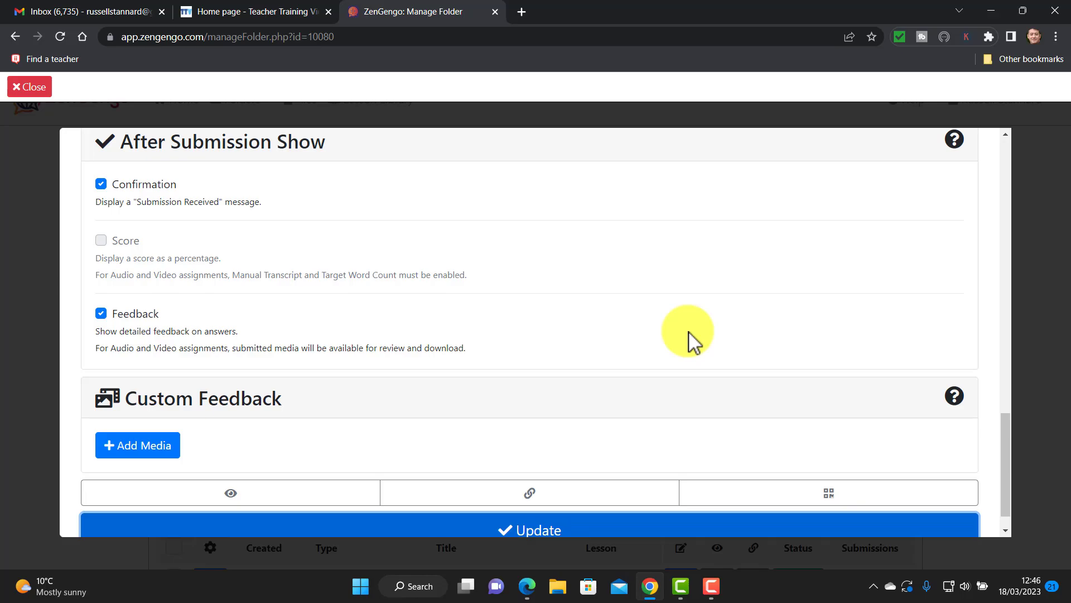
click(537, 503)
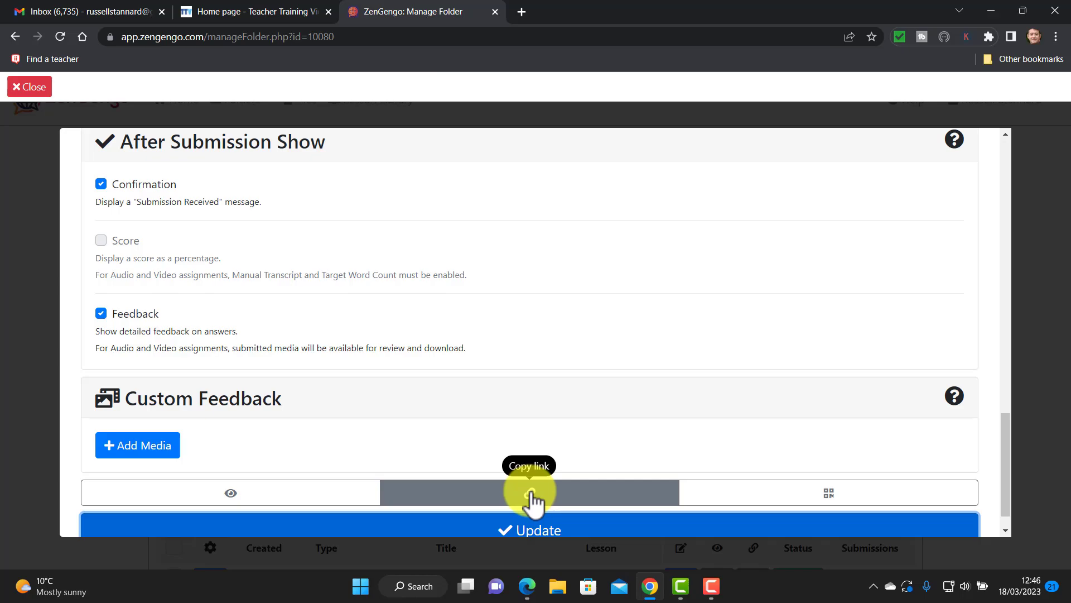
click(532, 499)
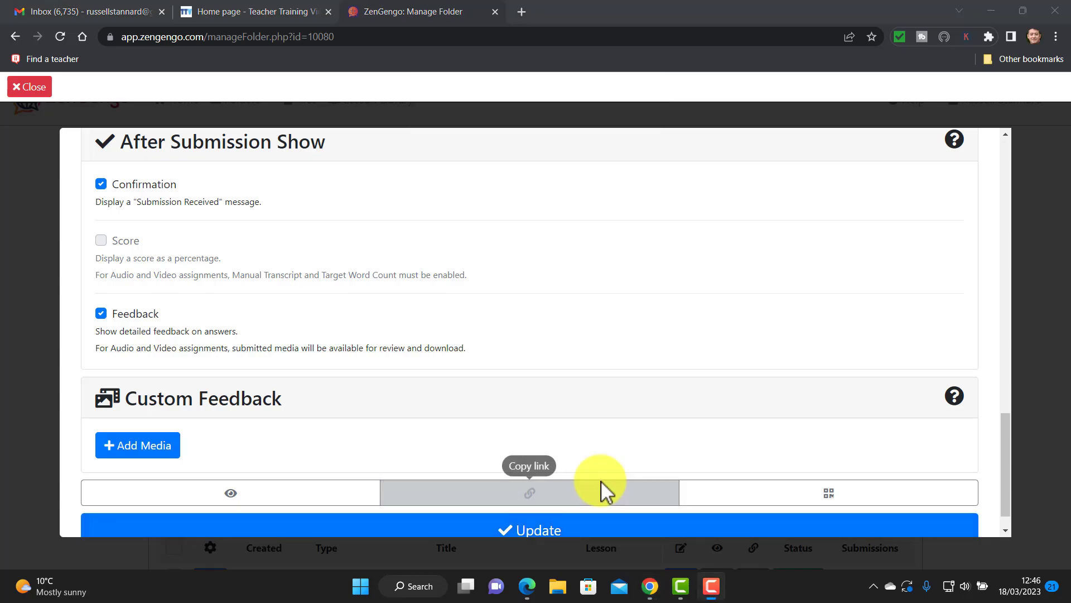
click(528, 586)
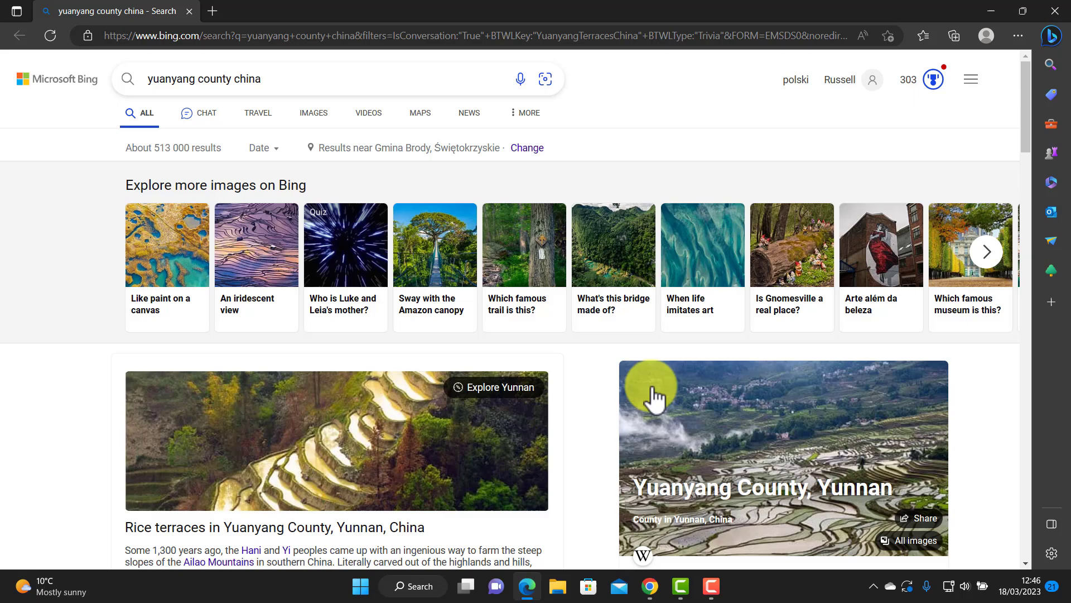
Open the copied assignment link in Edge and continue with a student name.
click(197, 38)
key(ctrl+v)
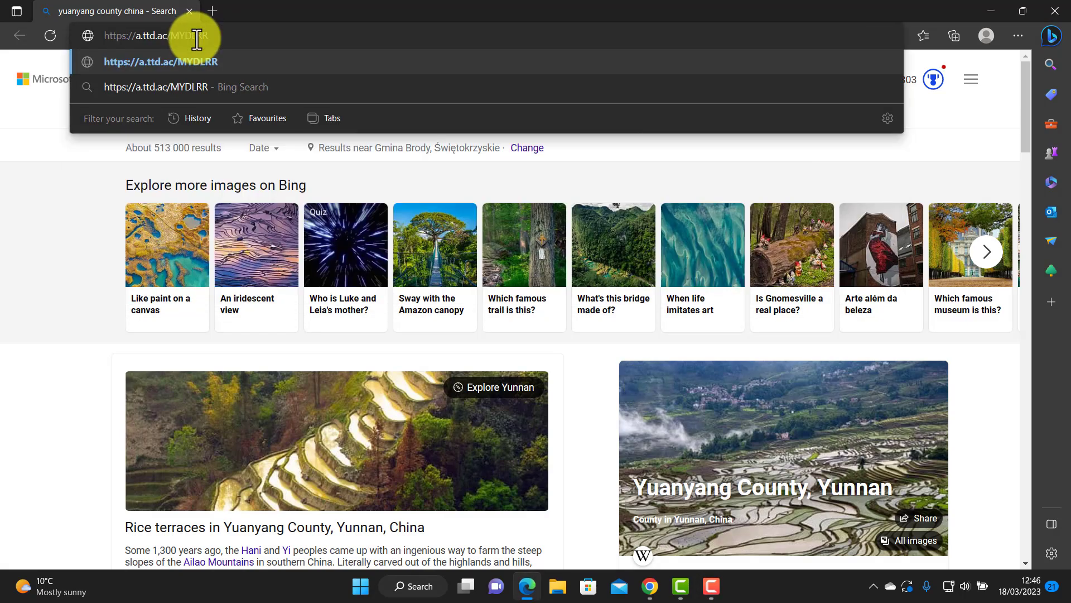
key(Return)
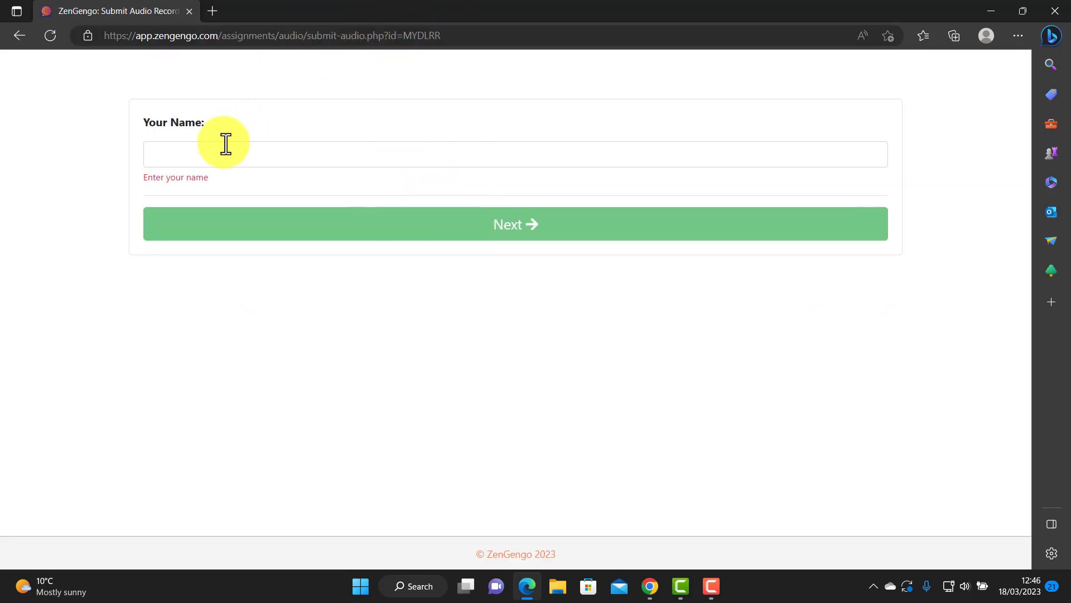
click(226, 144)
text(Russell)
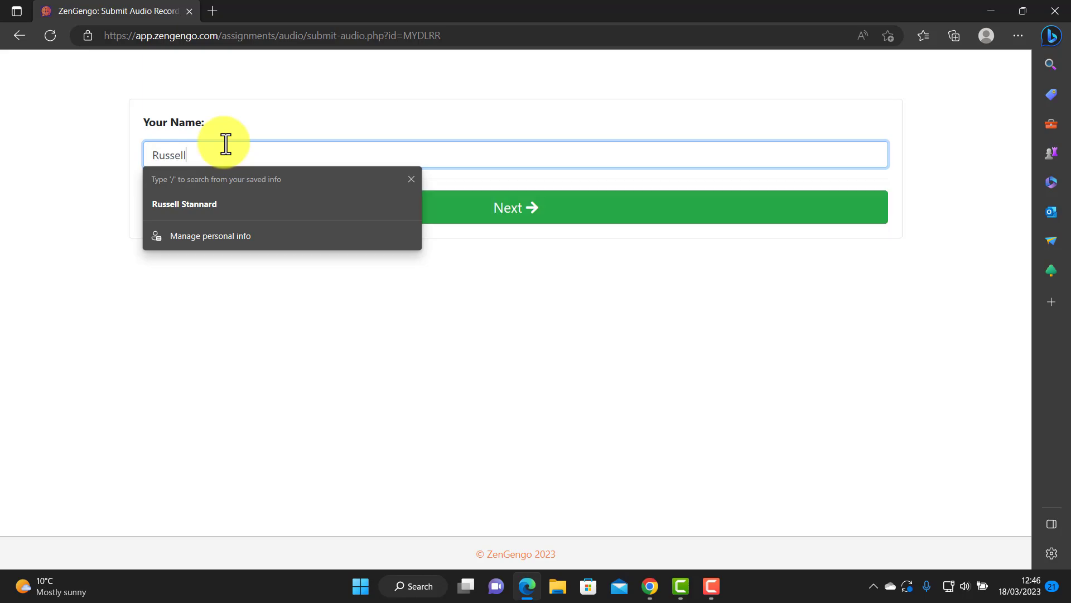
click(511, 215)
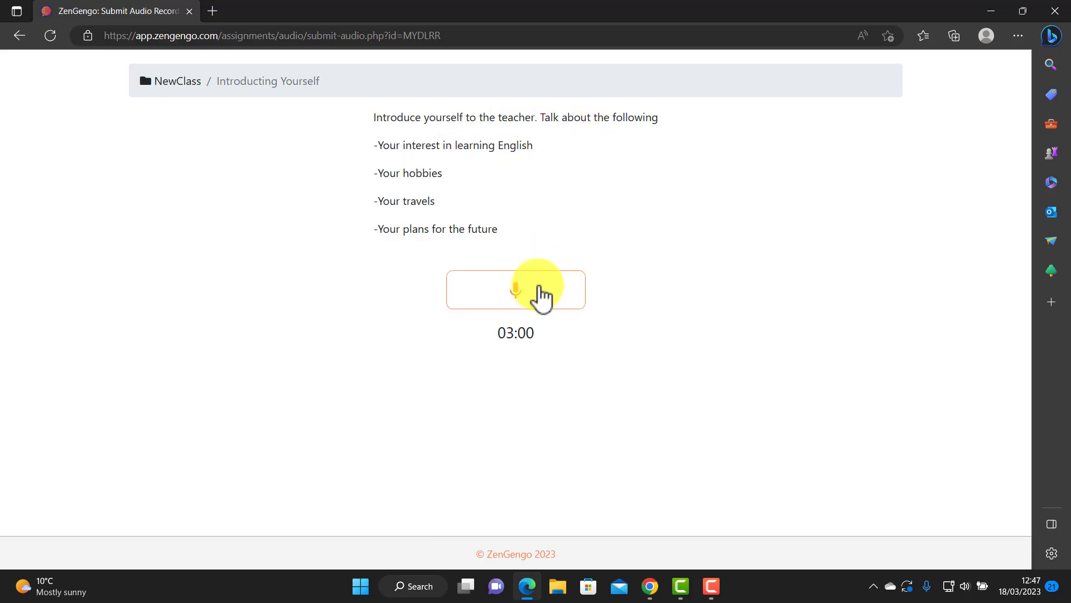
Record a spoken answer, play it back briefly, then submit and confirm it.
click(523, 296)
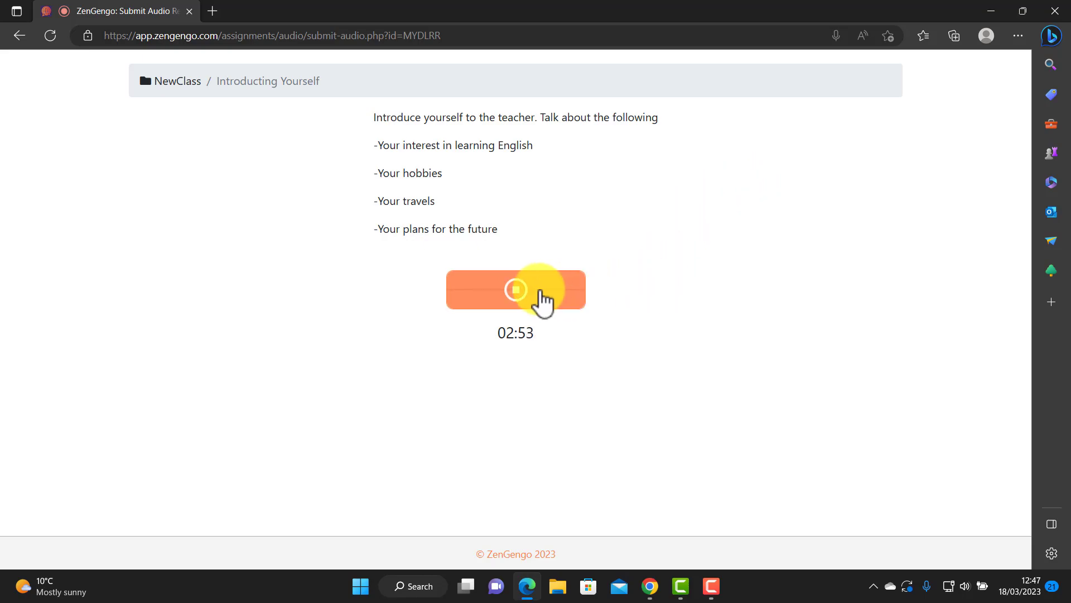
click(511, 298)
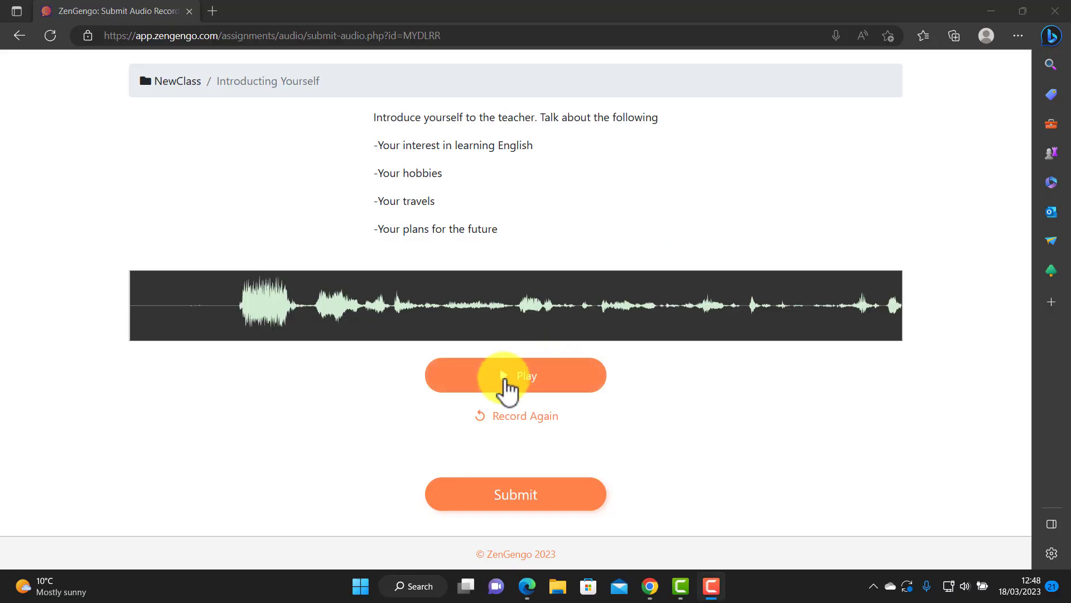
click(507, 382)
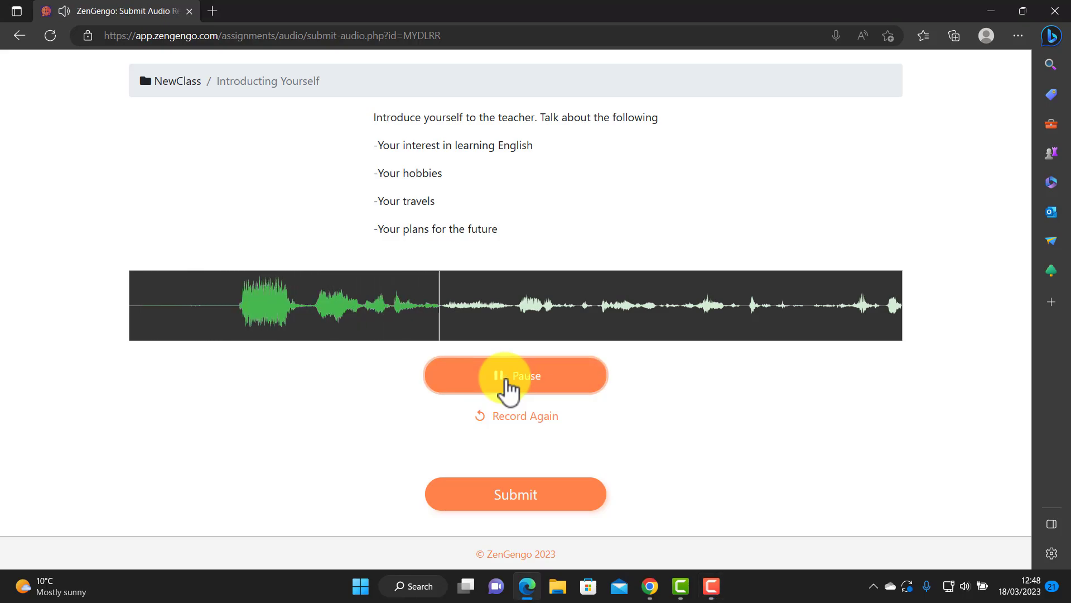
click(507, 385)
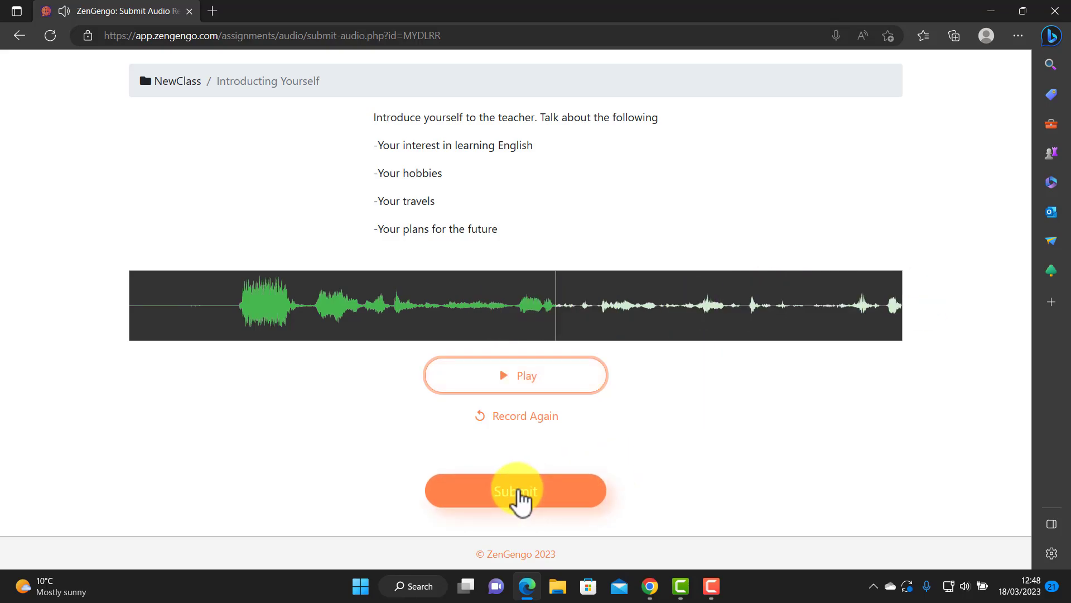
click(519, 494)
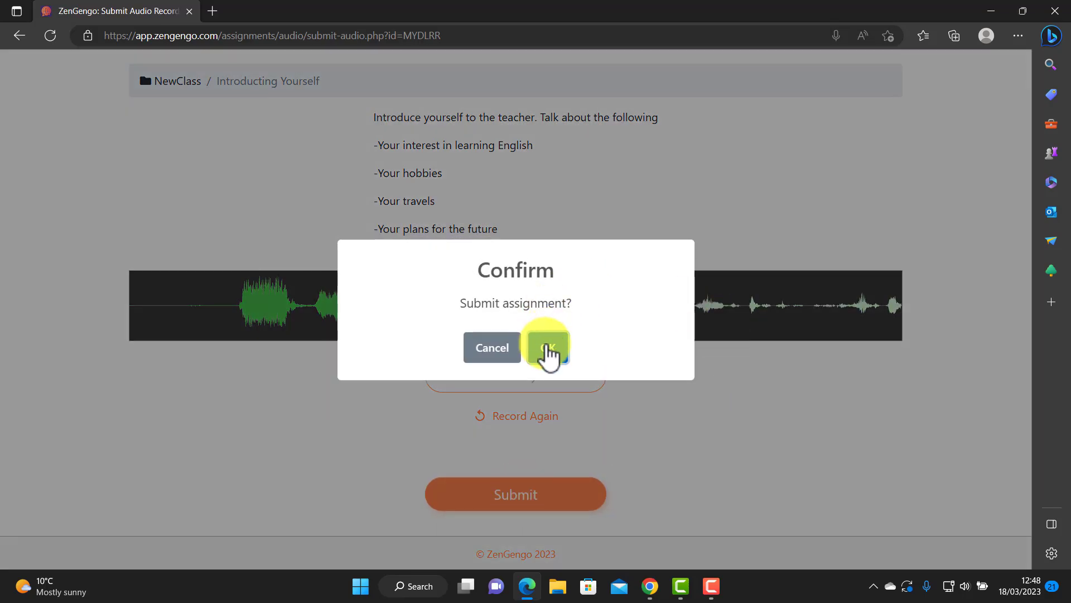
click(549, 351)
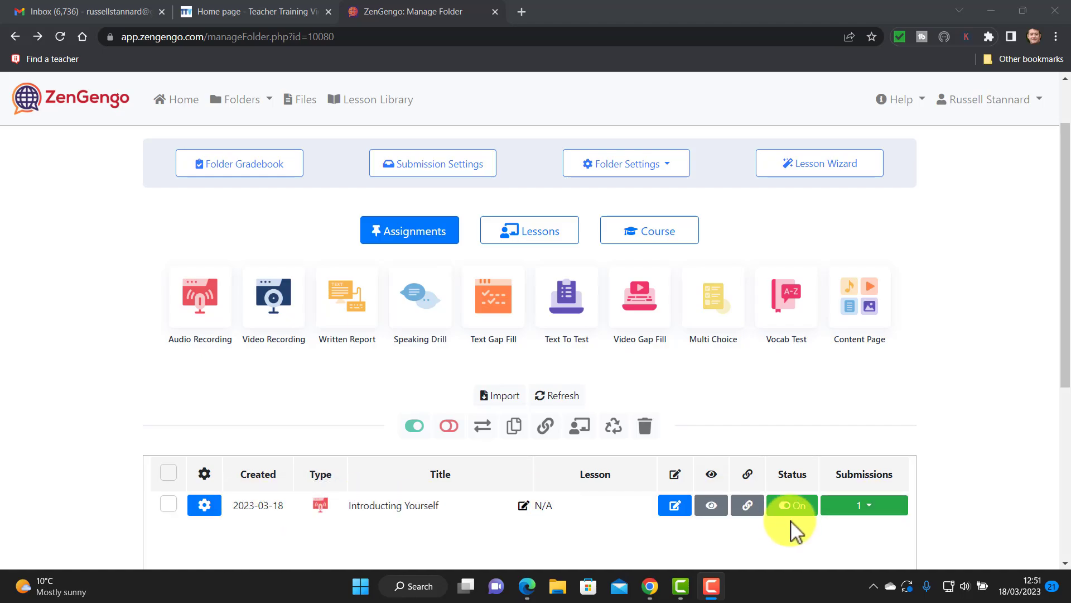
Open the student's submission from the submissions list and listen to its audio.
click(854, 507)
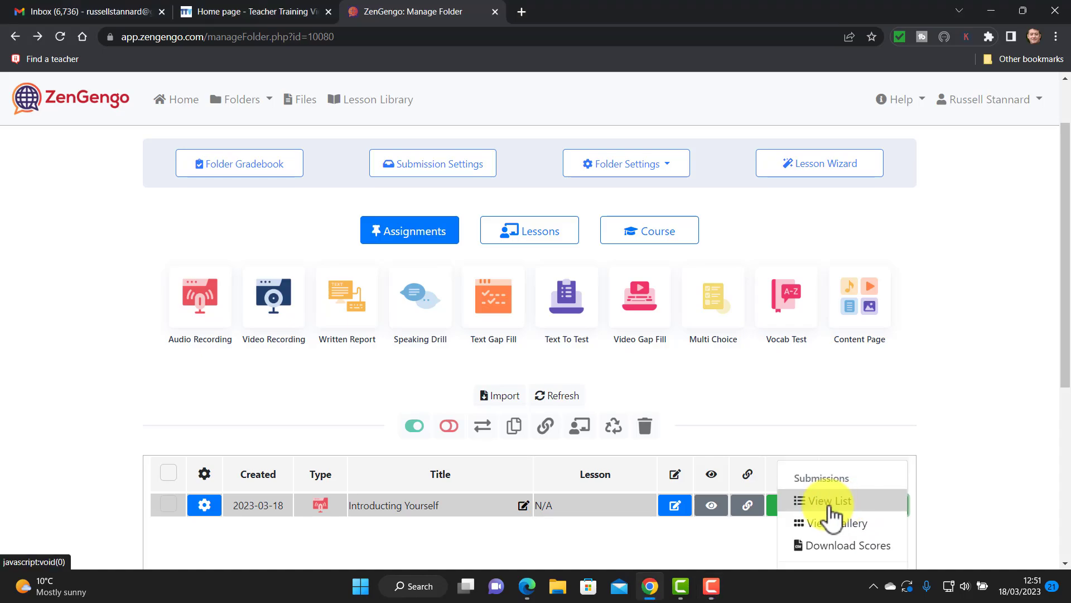
click(831, 499)
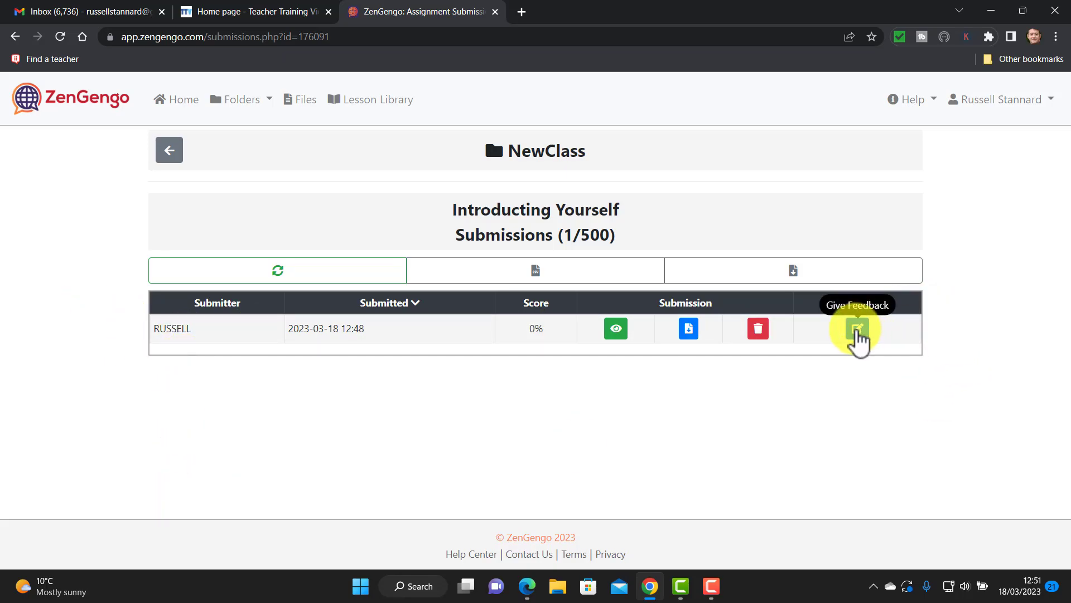
click(857, 329)
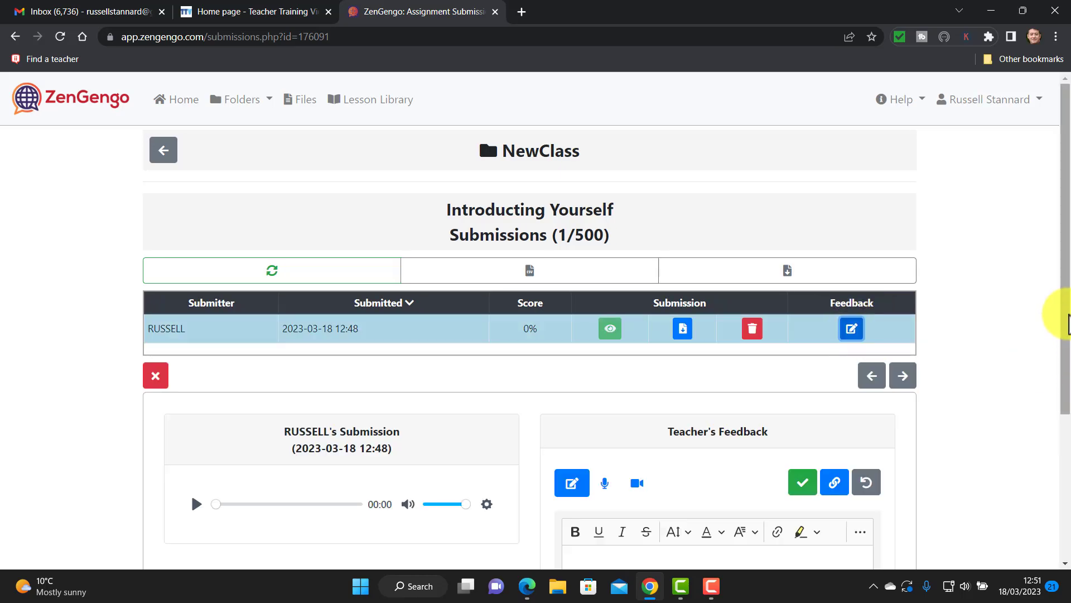
drag(1068, 303, 1068, 352)
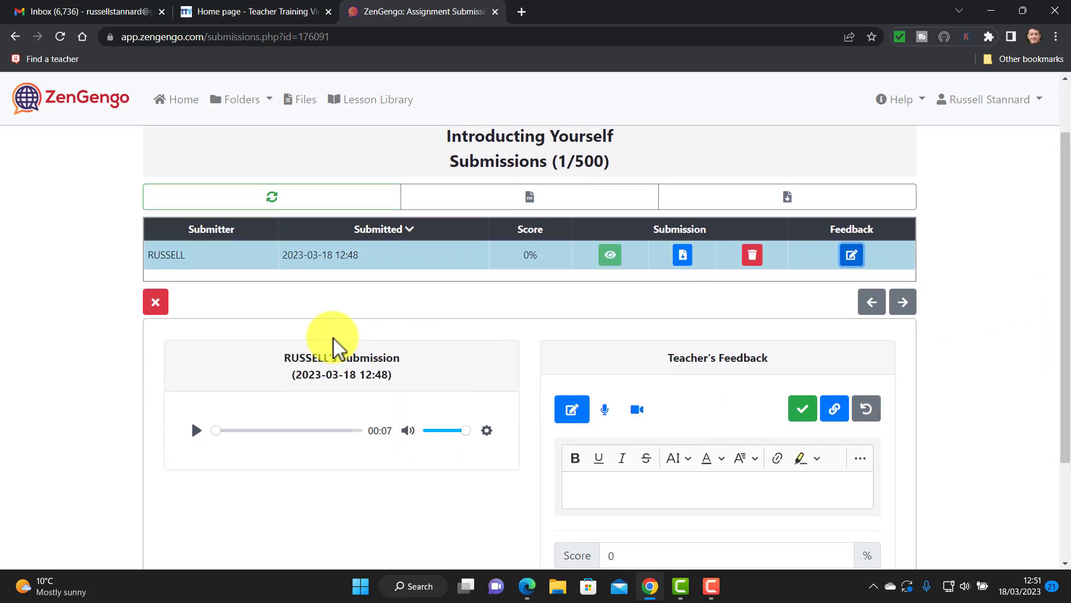
click(196, 431)
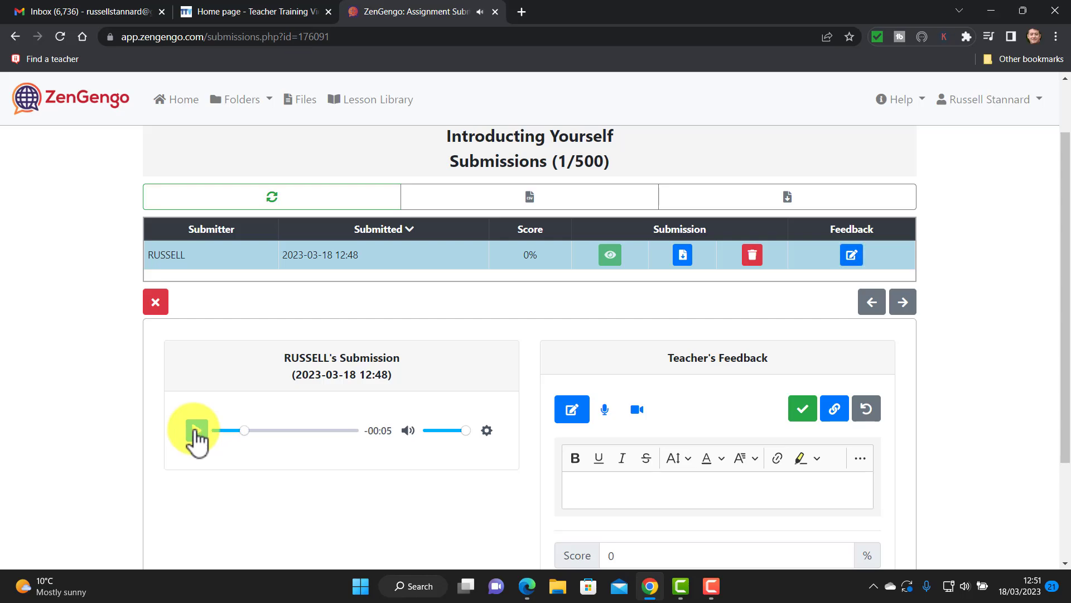
click(195, 433)
Type a teacher feedback comment and give the submission a score of 50%.
click(633, 488)
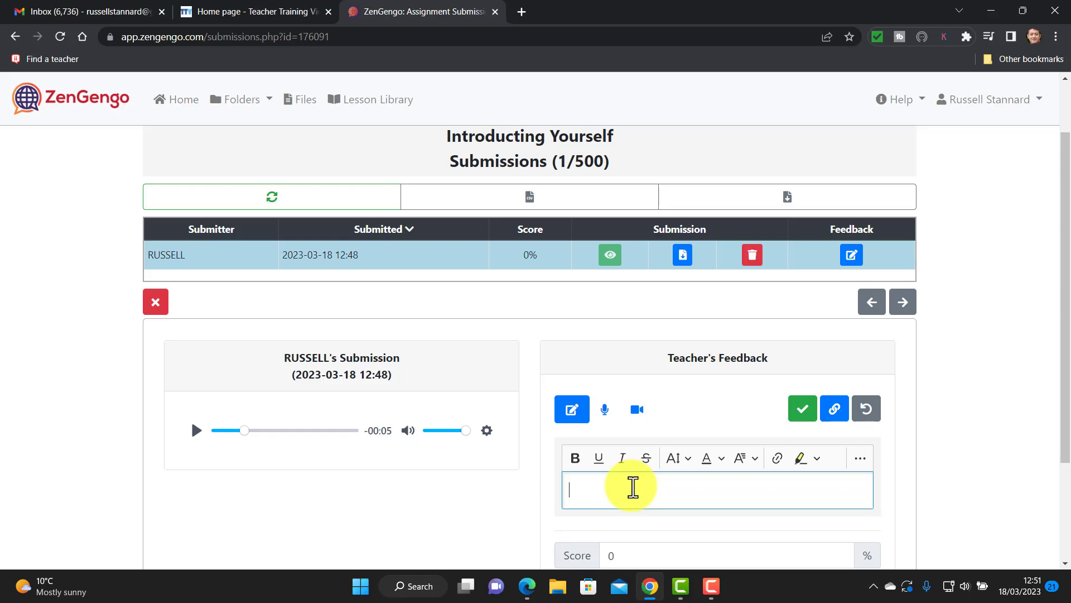
text(dofhfohsfohfohfohs)
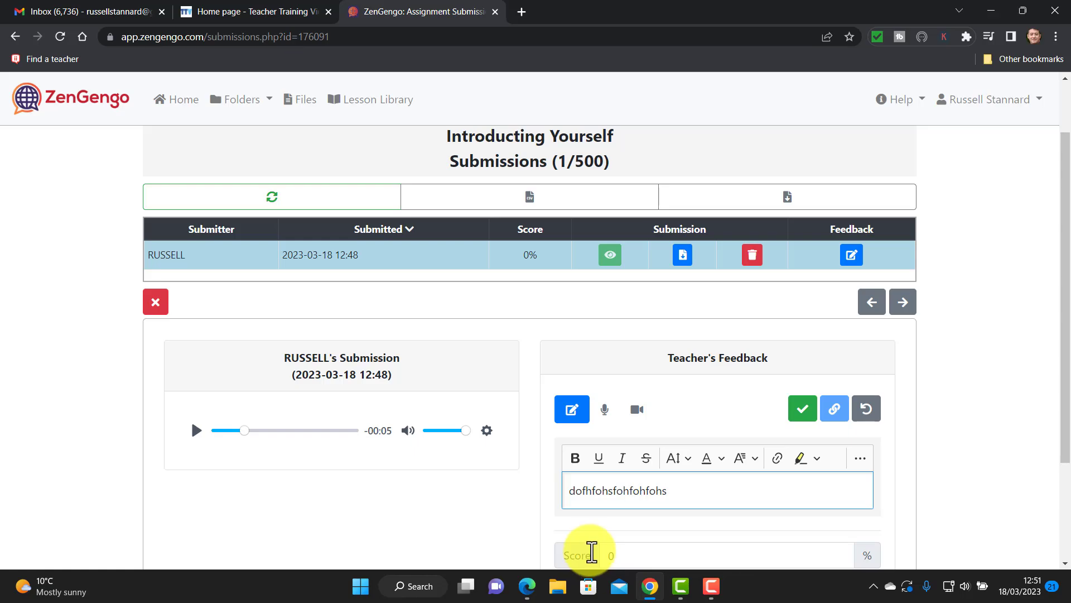
click(623, 554)
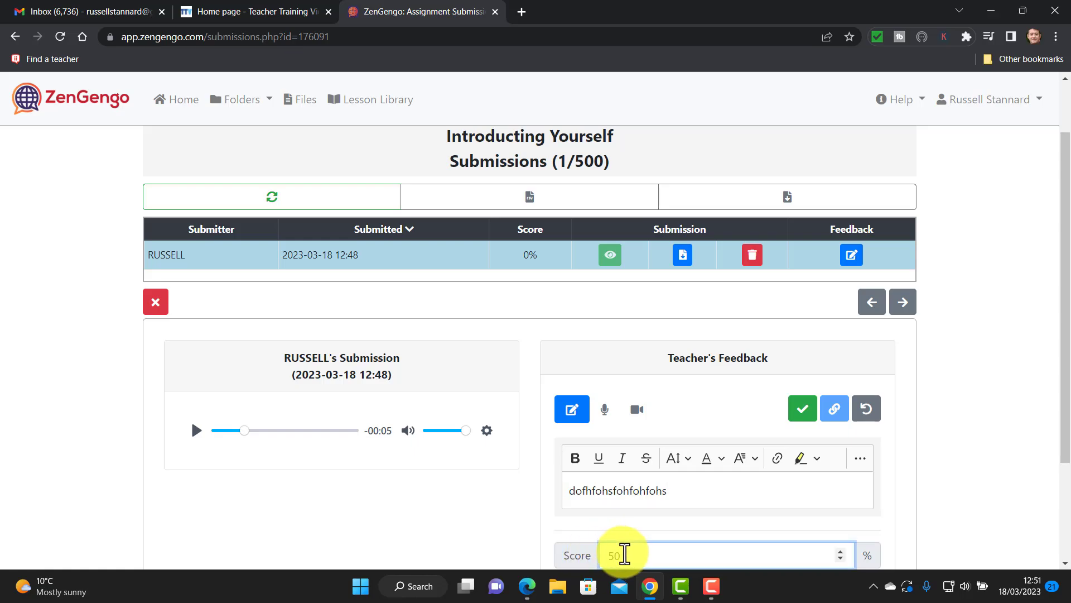
scroll(1062, 432, down, 3)
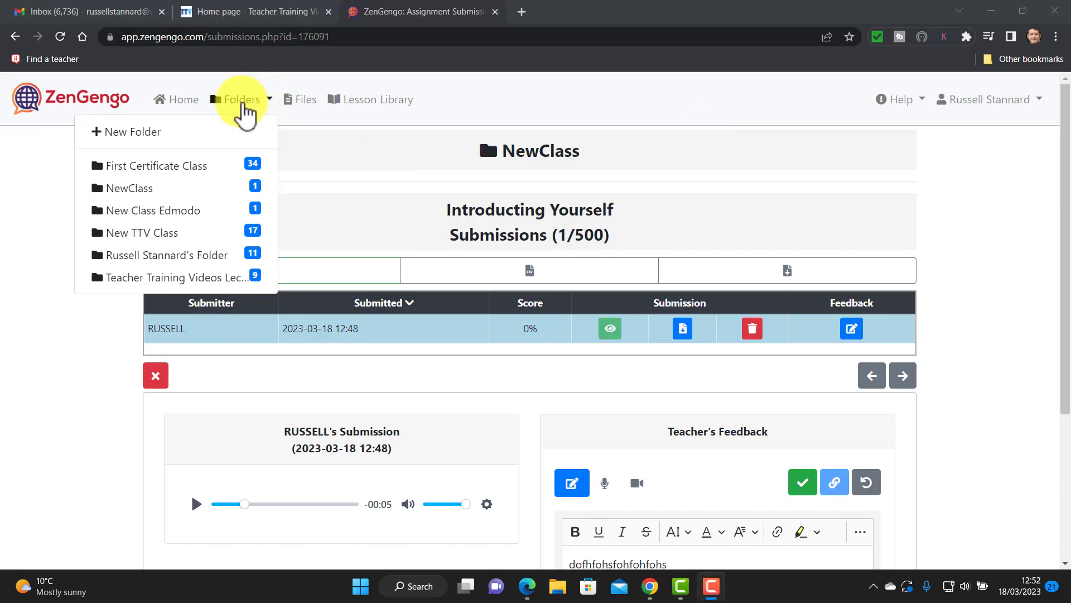
Choose NewClass from the Folders dropdown in the top navigation.
click(237, 101)
click(234, 100)
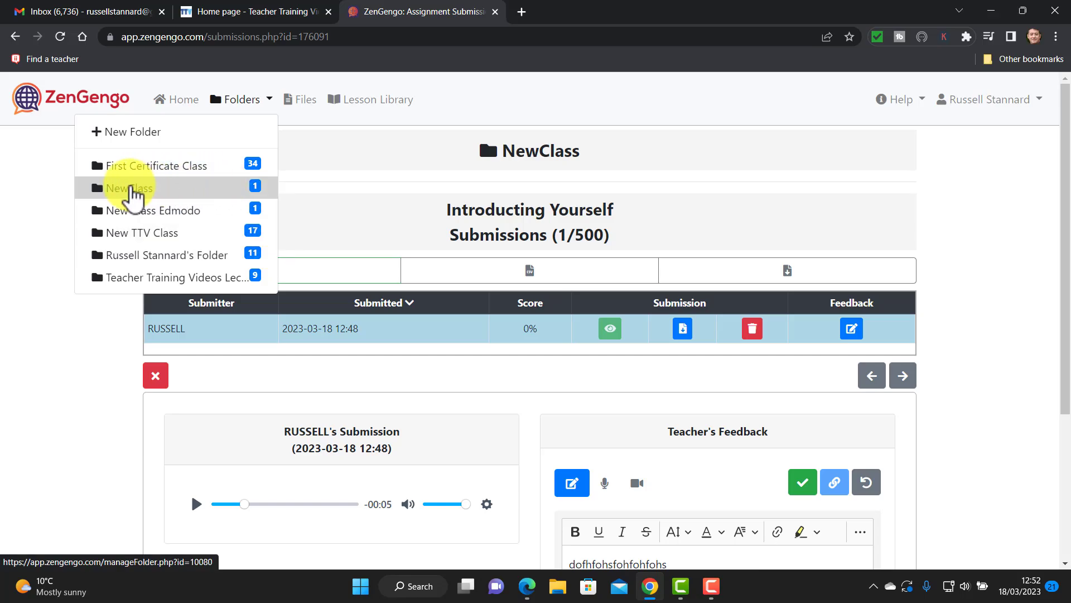
click(132, 189)
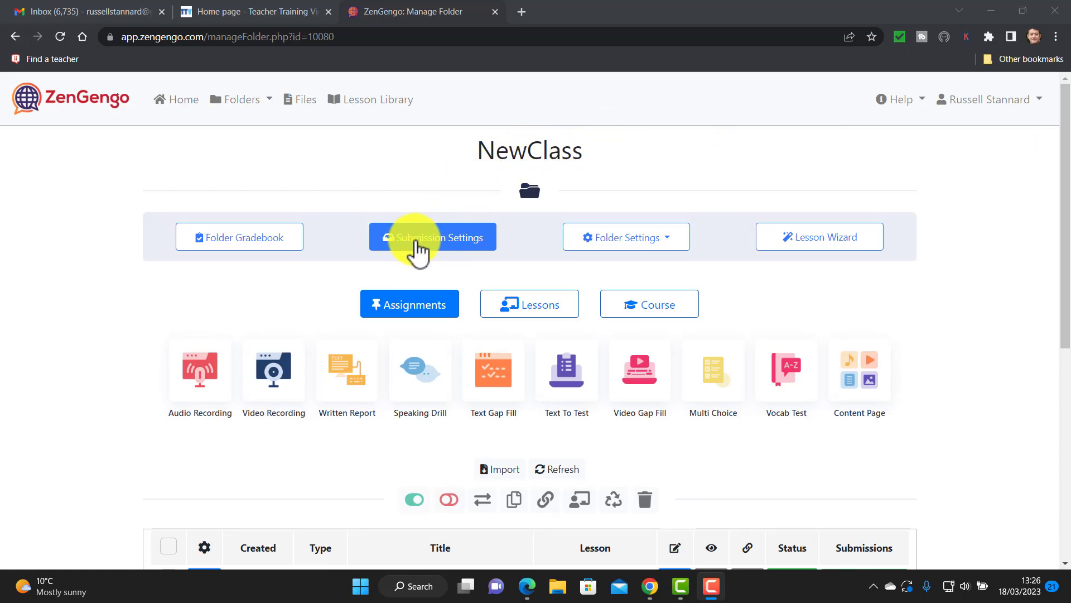
In NewClass Submission Settings, turn on student email collection and leave student ID numbers off.
click(433, 245)
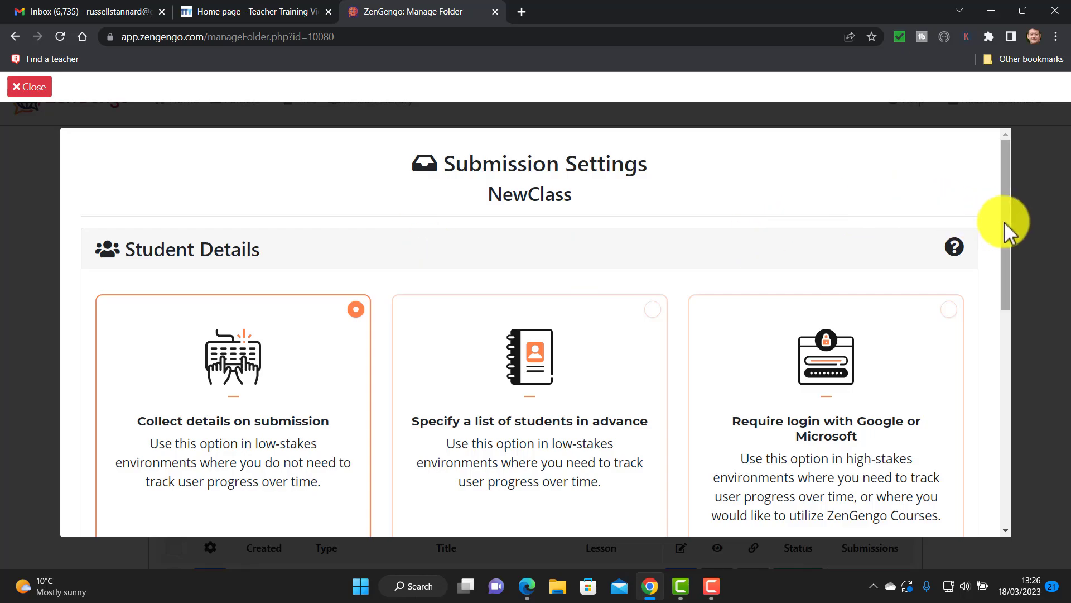
scroll(1009, 235, down, 1)
scroll(1008, 234, down, 2)
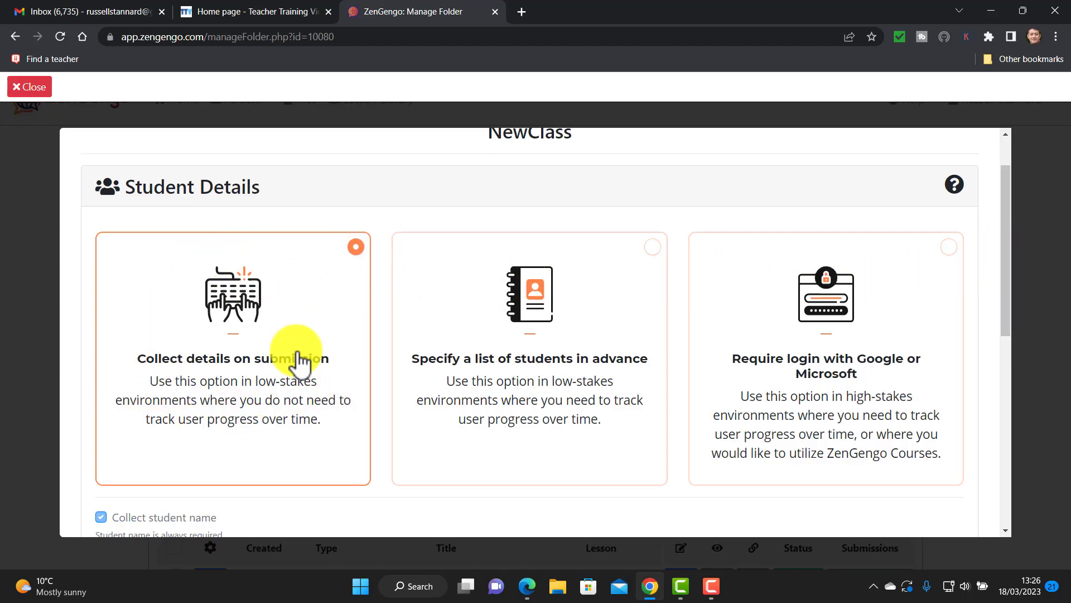
drag(1005, 279, 1009, 347)
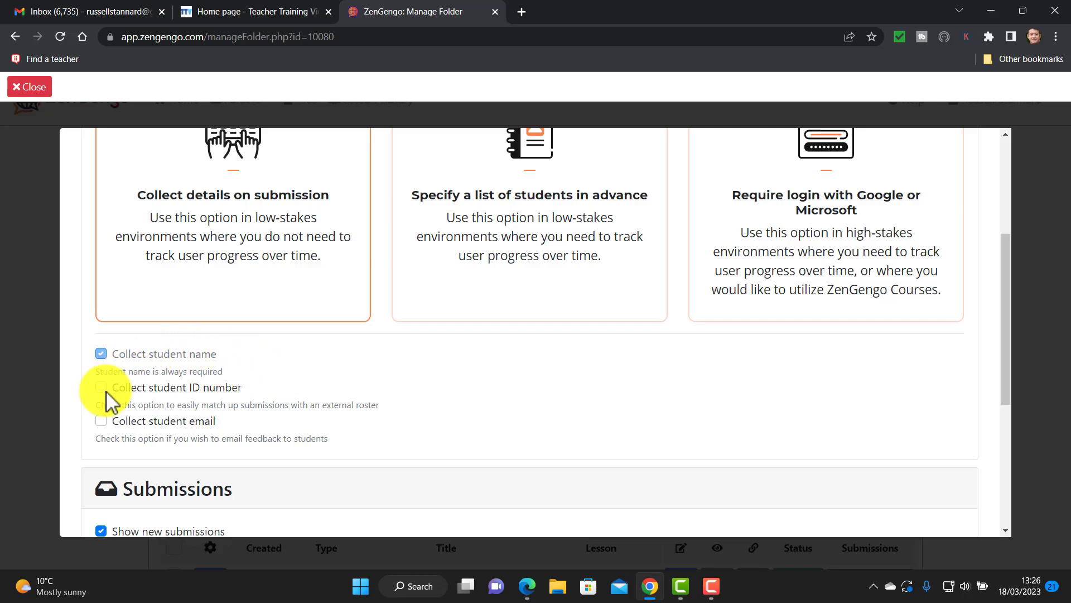
click(101, 422)
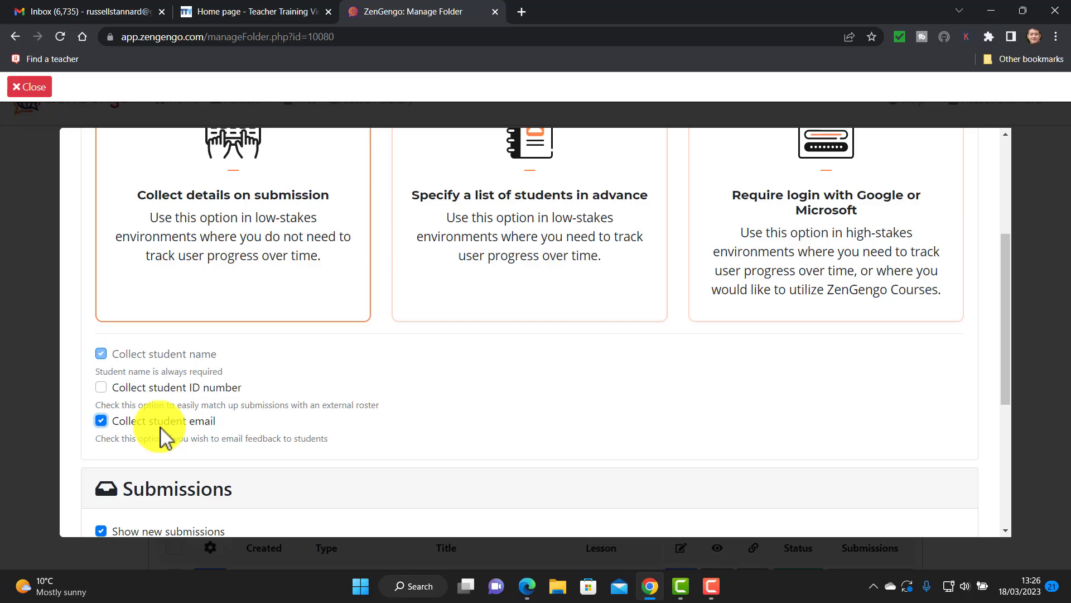
click(101, 389)
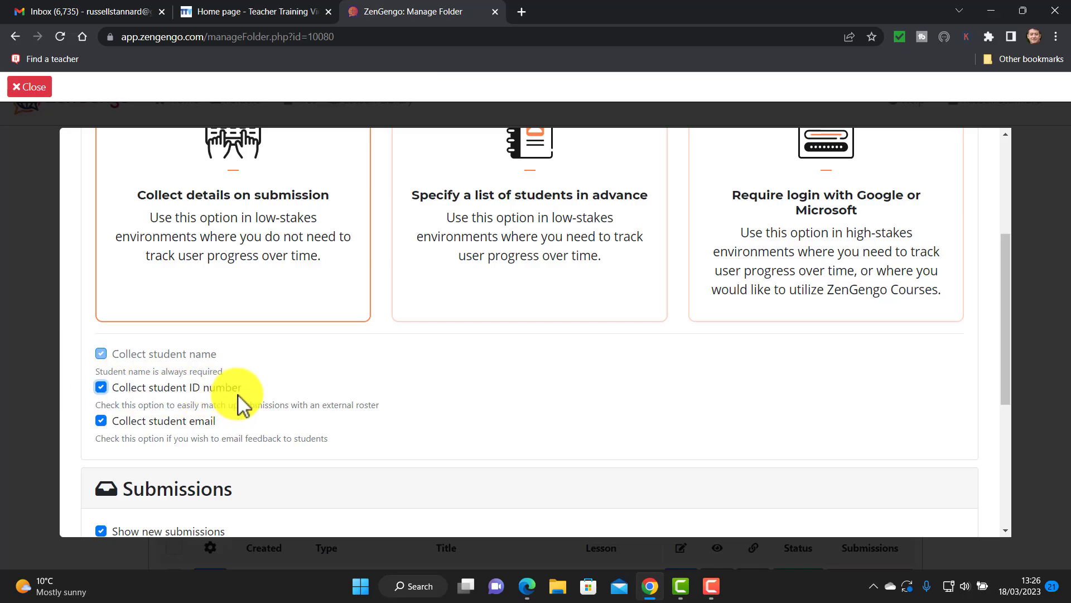
click(101, 387)
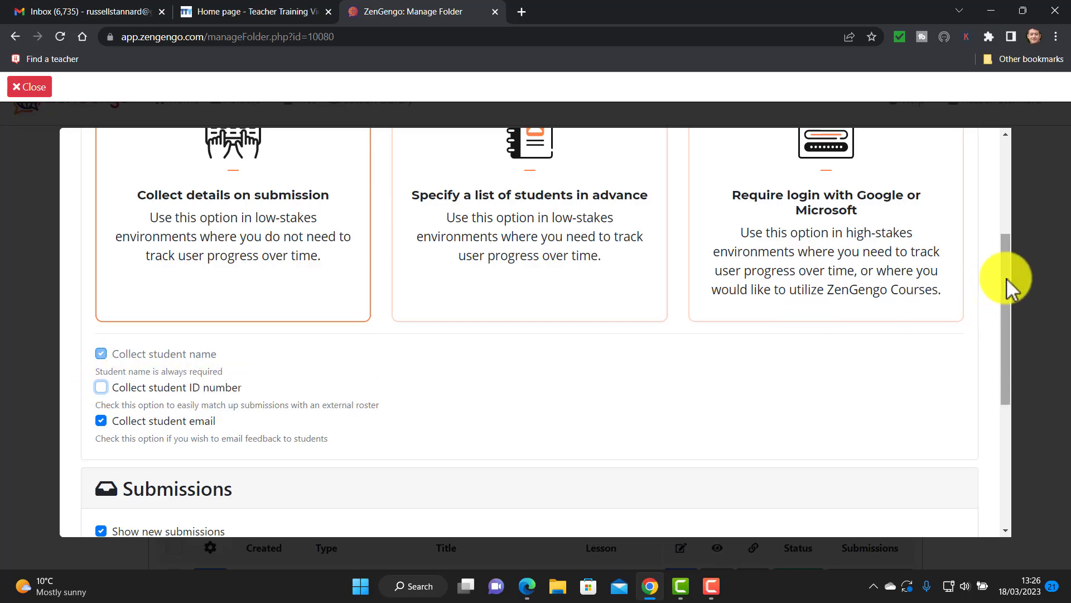
drag(1006, 279, 1008, 211)
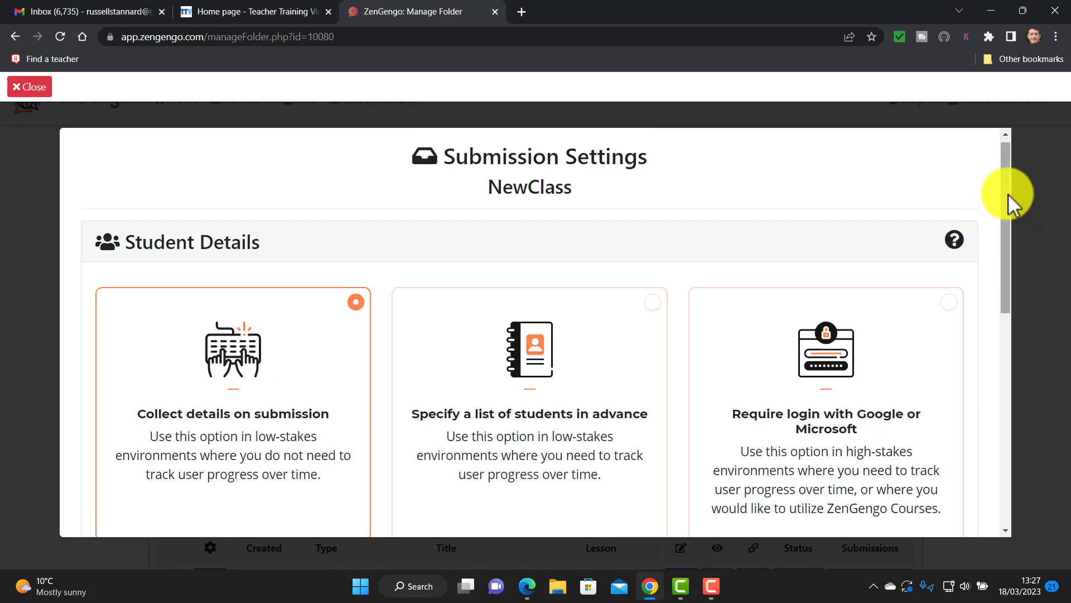
Try the pre-set student list and the Google/Microsoft login submission options.
drag(1007, 207, 999, 376)
click(650, 199)
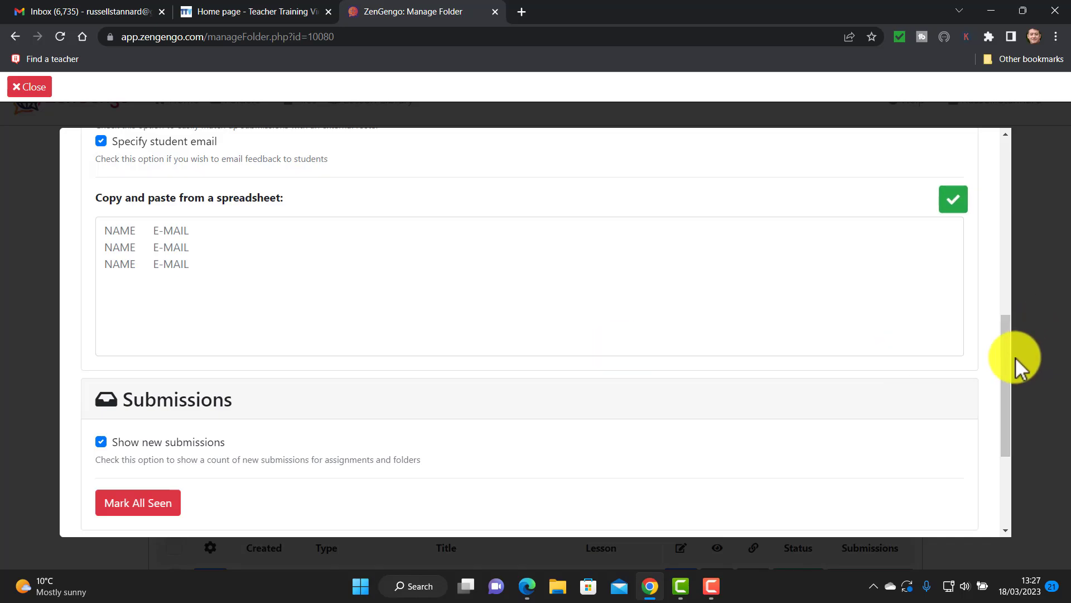
drag(1004, 370, 1016, 256)
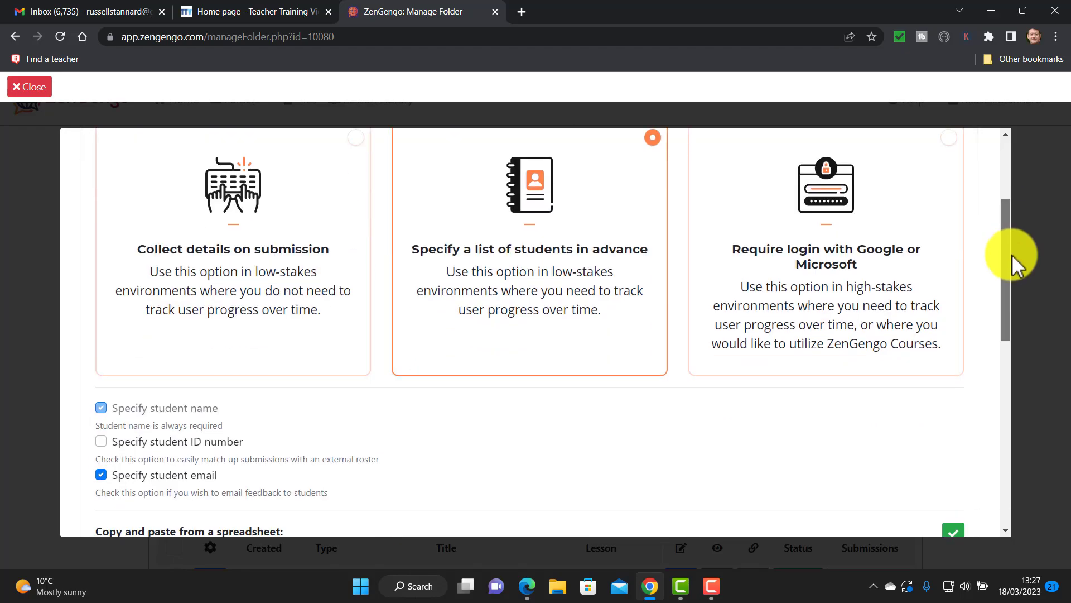
click(947, 138)
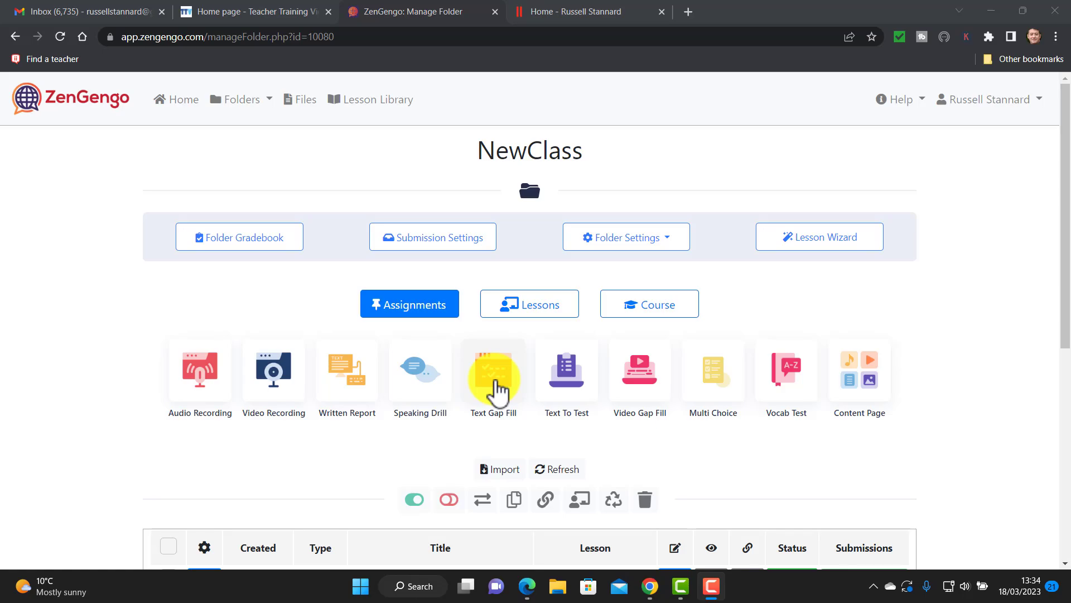
Bring the Edge window with the 'Russell' Text Cloze activity to the front.
click(528, 586)
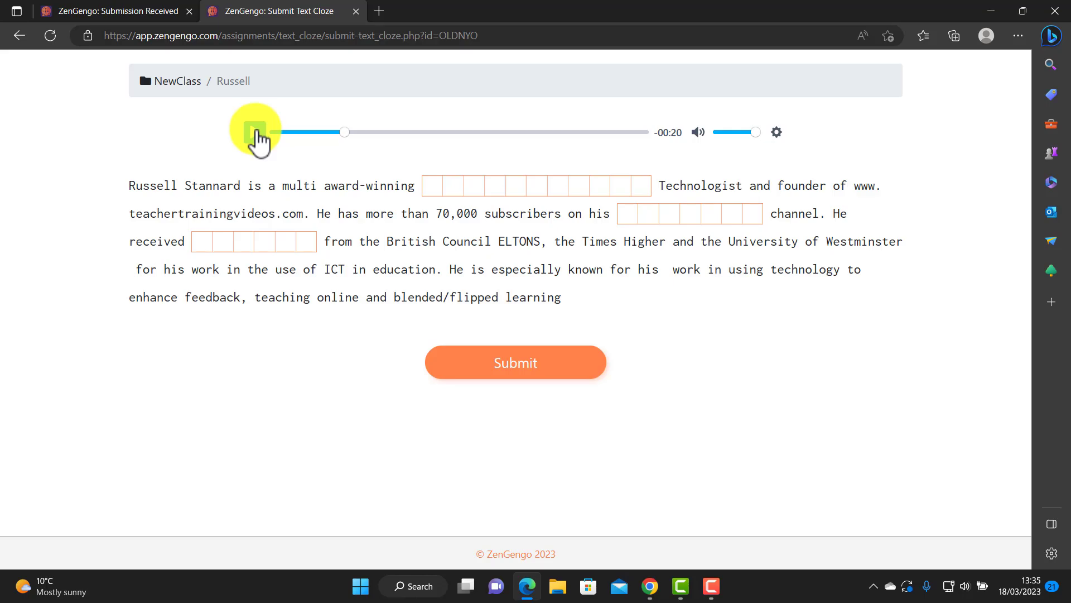
Play and pause the listening clip, then type test letters into all three gaps.
click(256, 132)
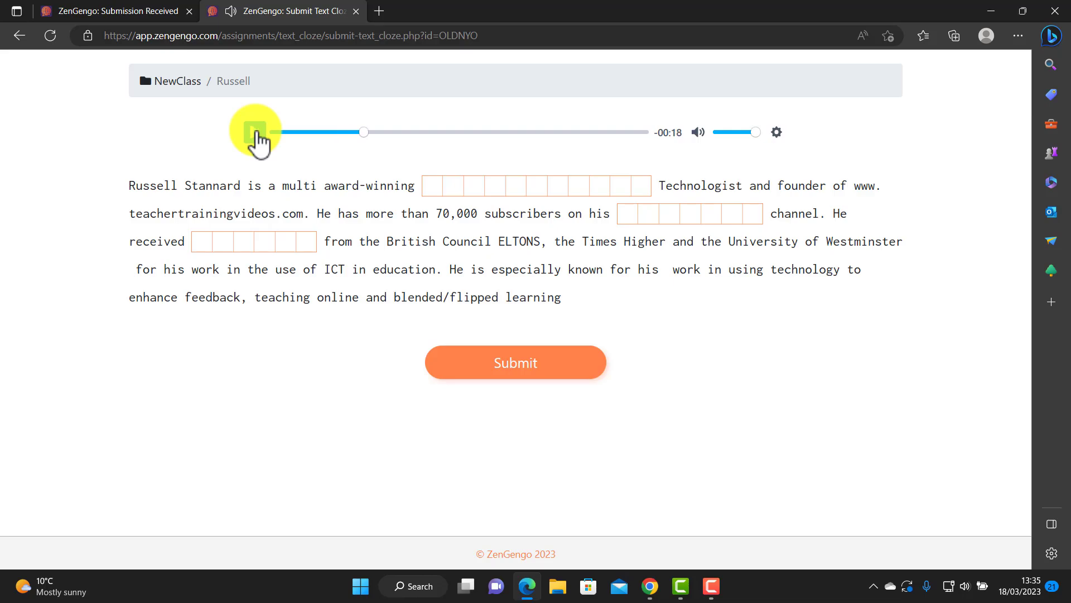
click(256, 133)
click(431, 186)
text(cfs)
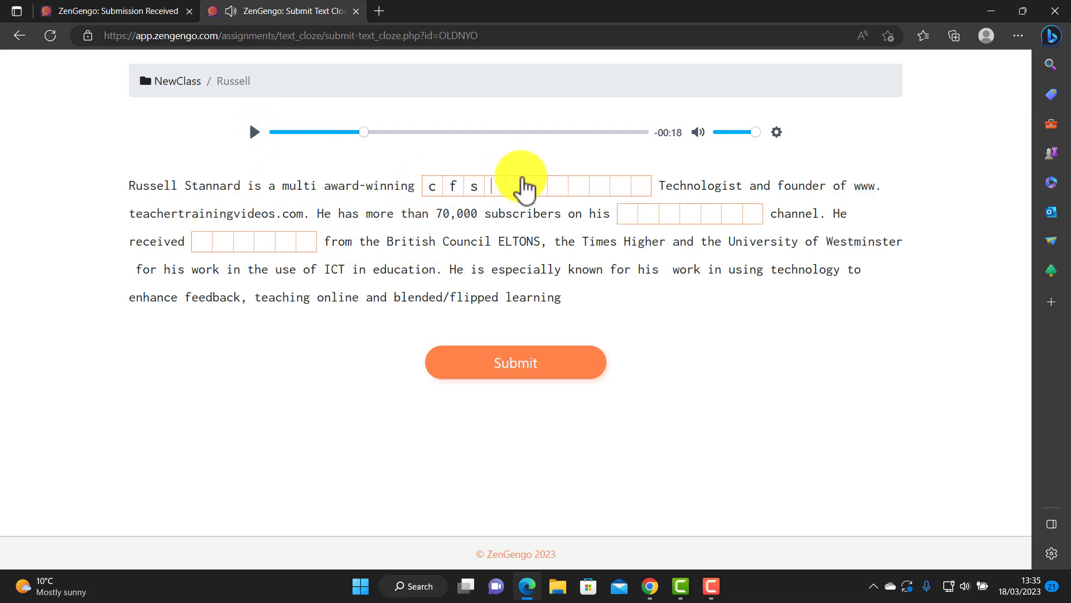
text(dfcvdsfd)
text(sdsdvd)
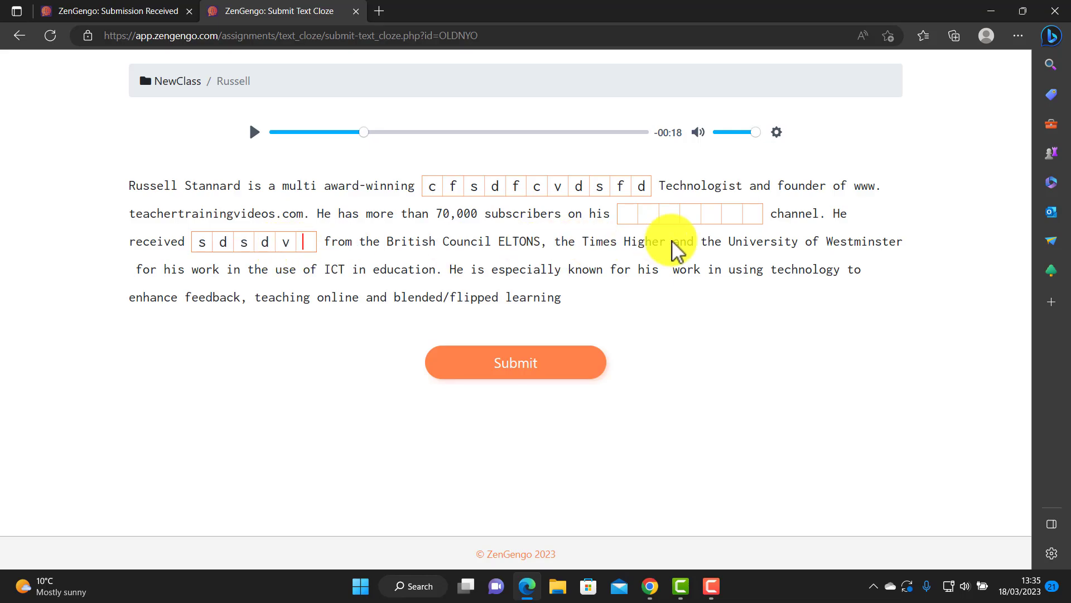
click(627, 218)
text(scsdvds)
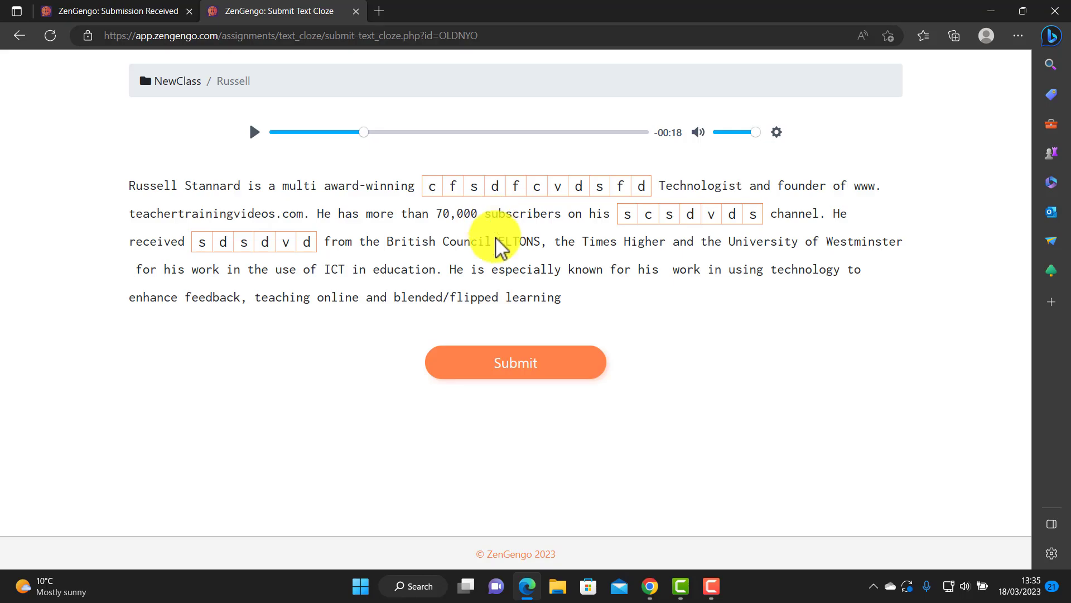
From the NewClass folder, start a new Text Gap Fill assignment titled 'Russell bio'.
click(650, 586)
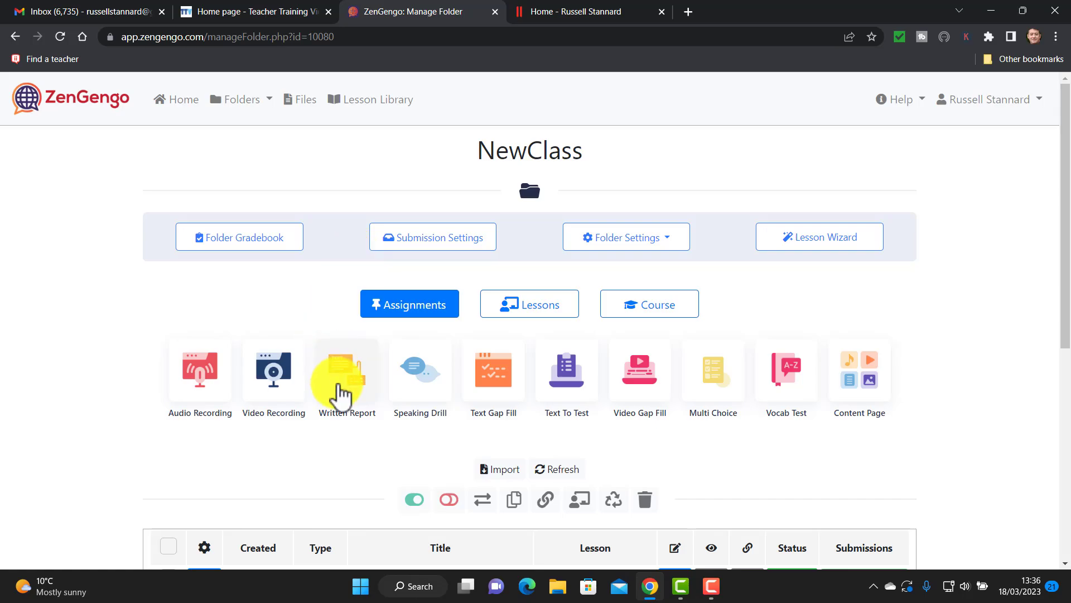
click(496, 394)
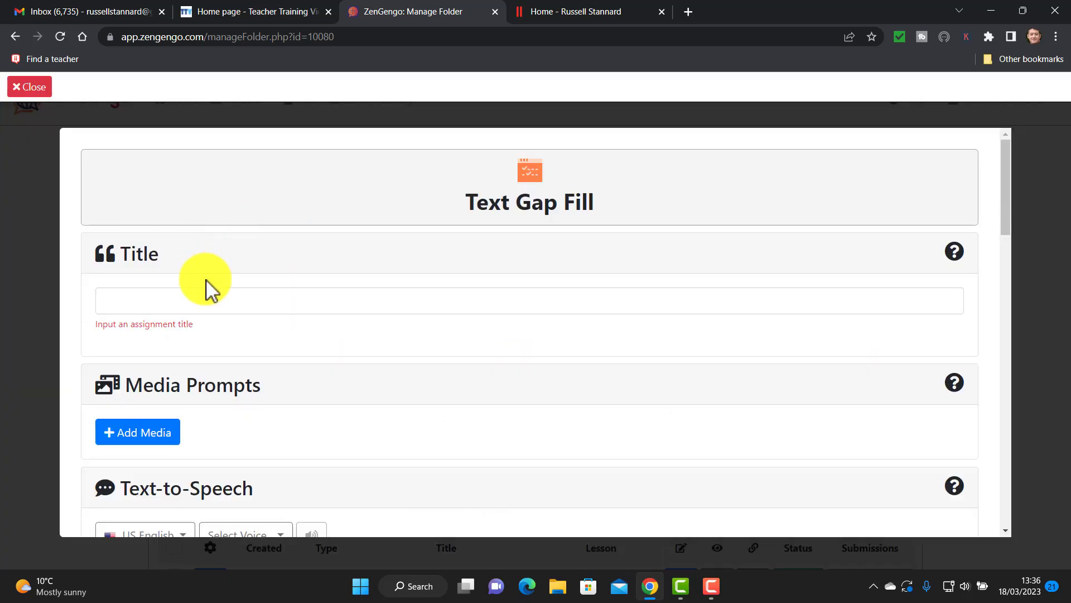
click(202, 302)
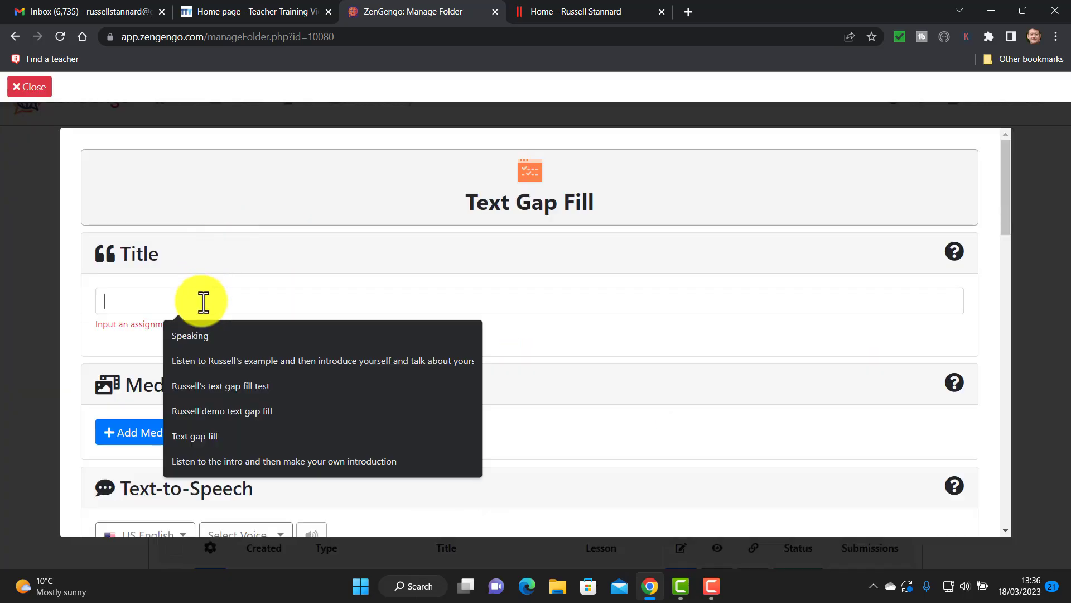
text(Rus)
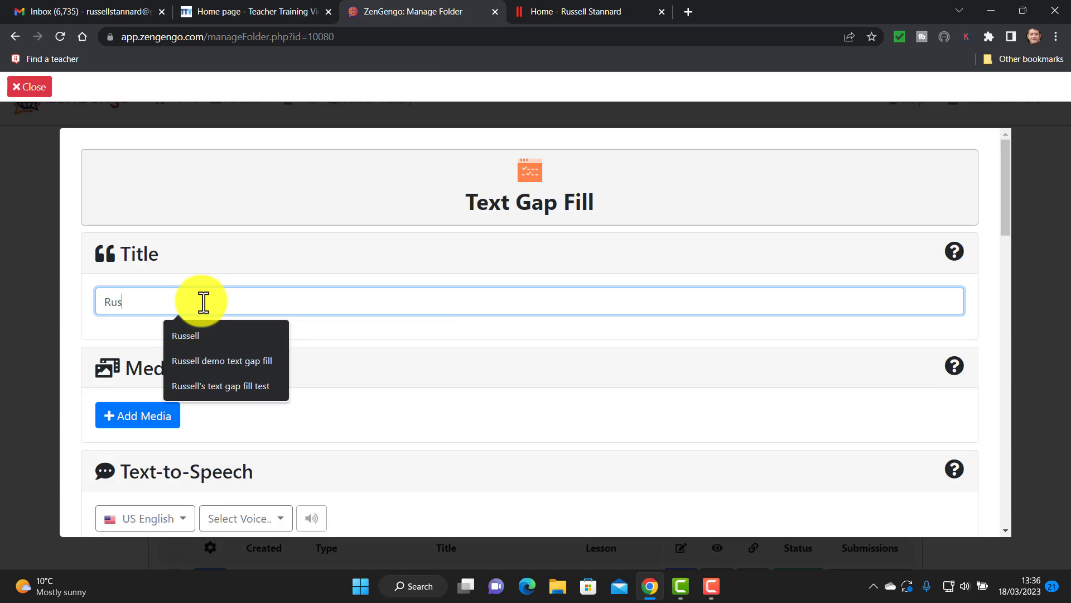
text(sell bio)
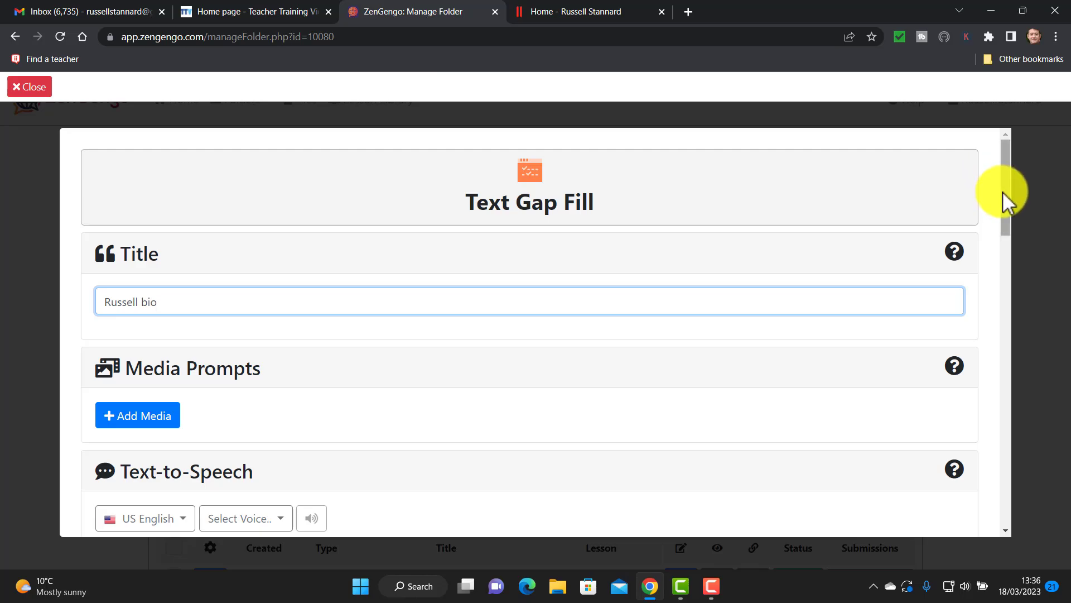
drag(1002, 192, 827, 266)
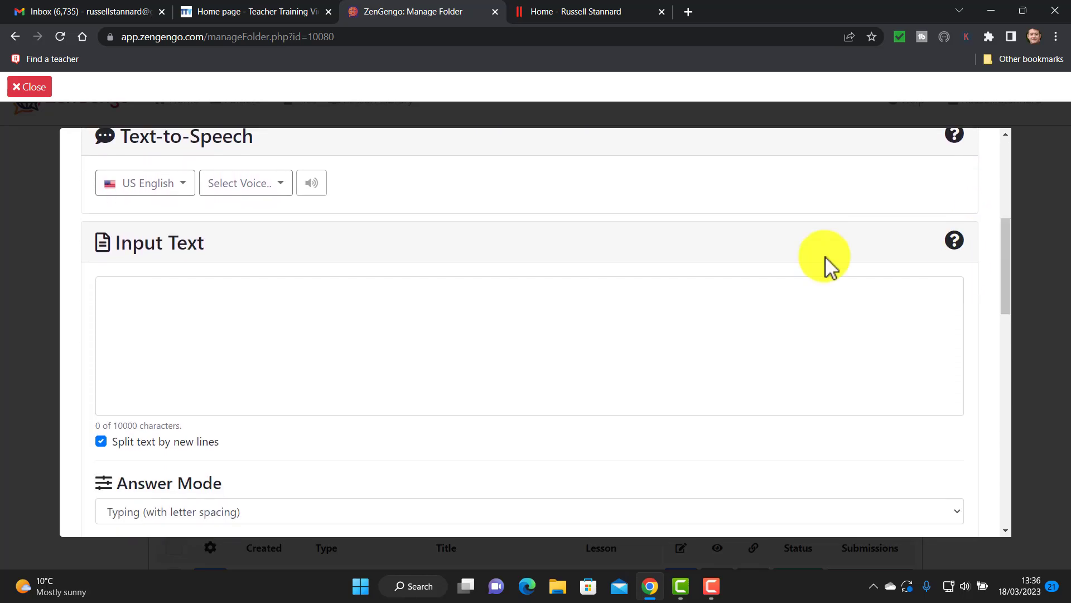
Copy the biography paragraph from the homepage and paste it into the Input Text box.
click(233, 327)
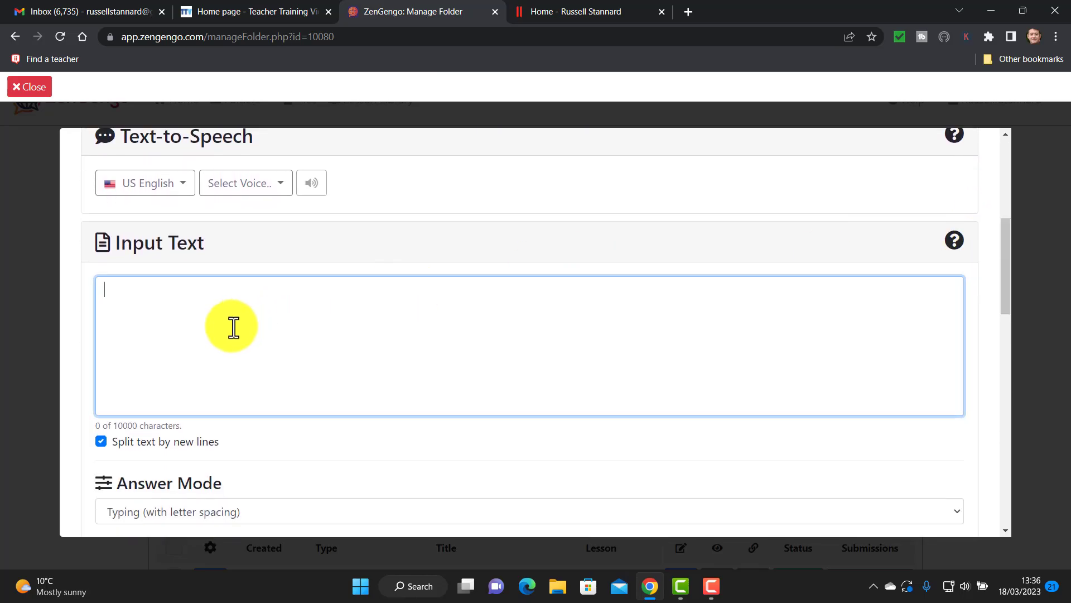
click(560, 18)
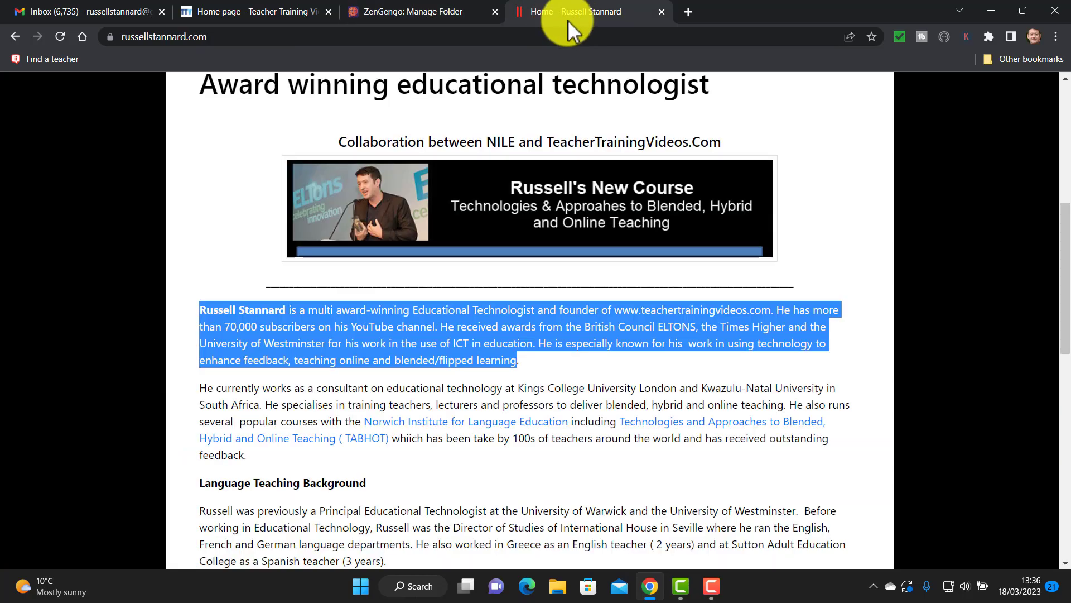
click(326, 311)
drag(199, 310, 526, 362)
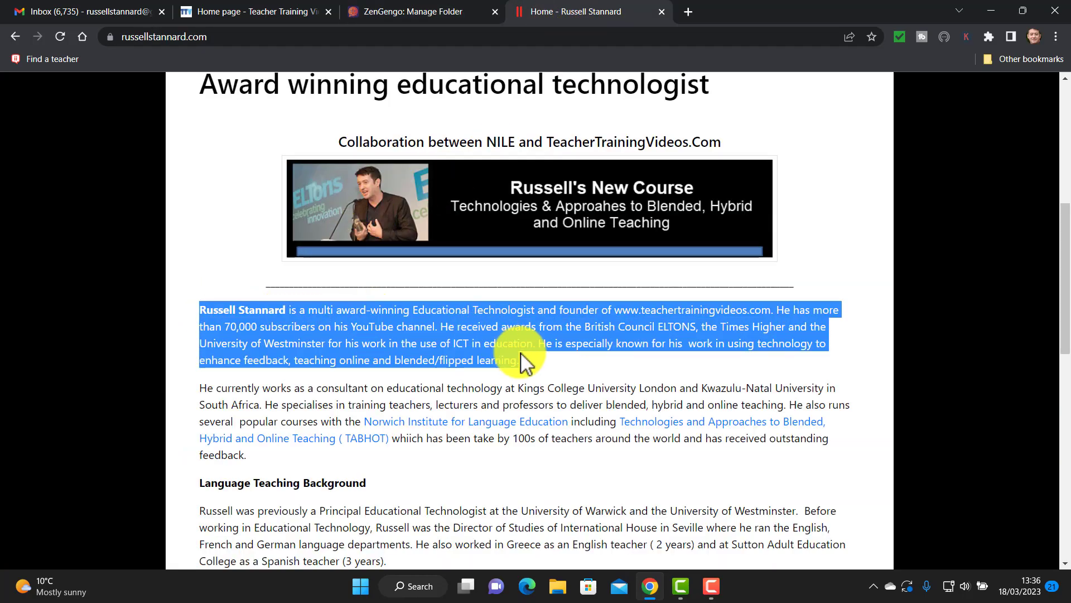
right_click(473, 331)
click(501, 343)
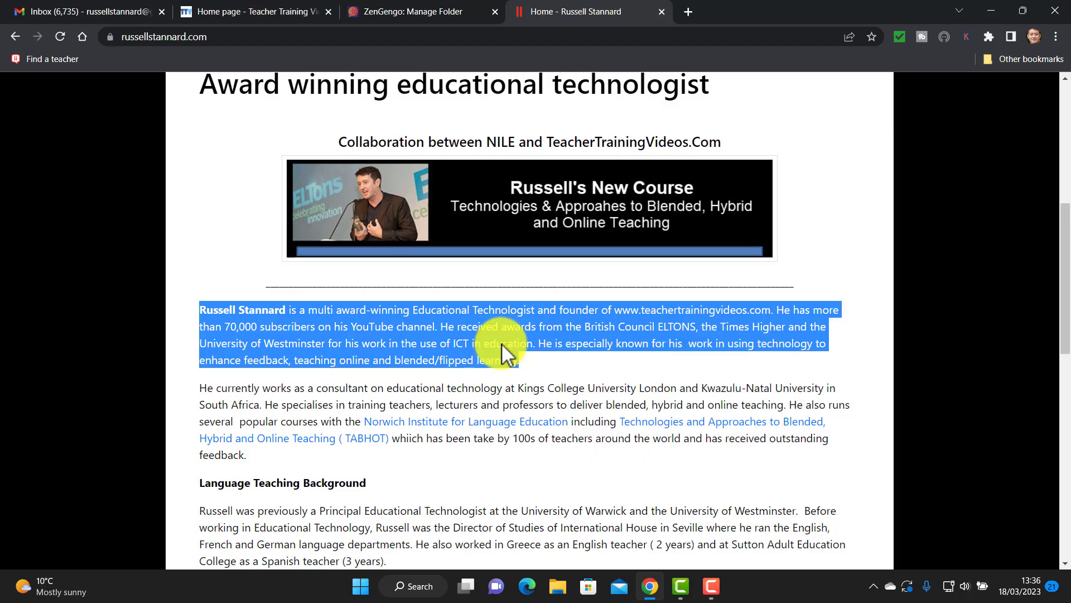
click(404, 11)
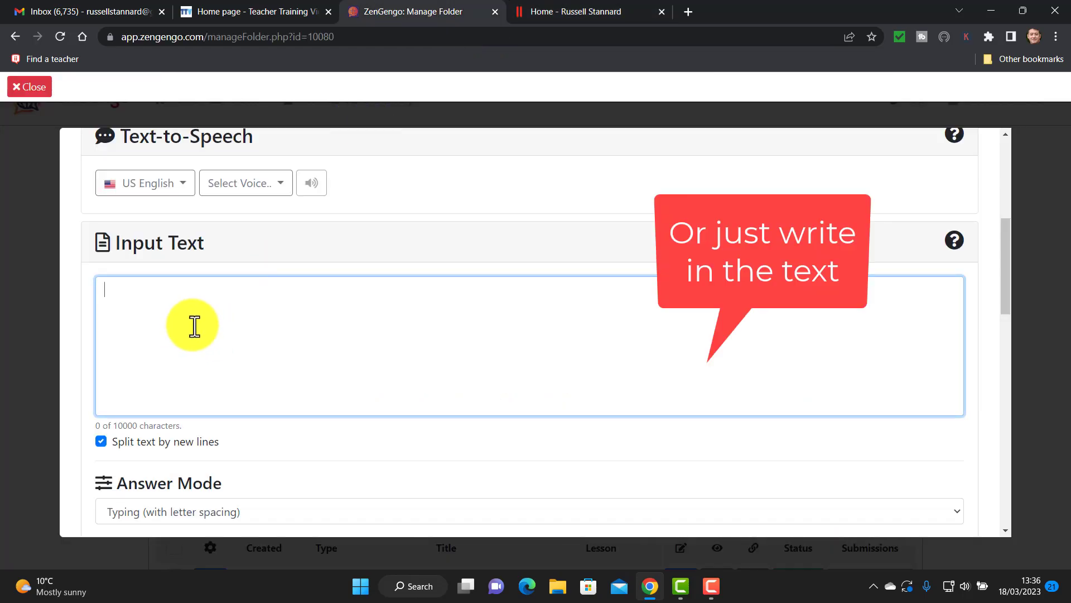
key(ctrl+v)
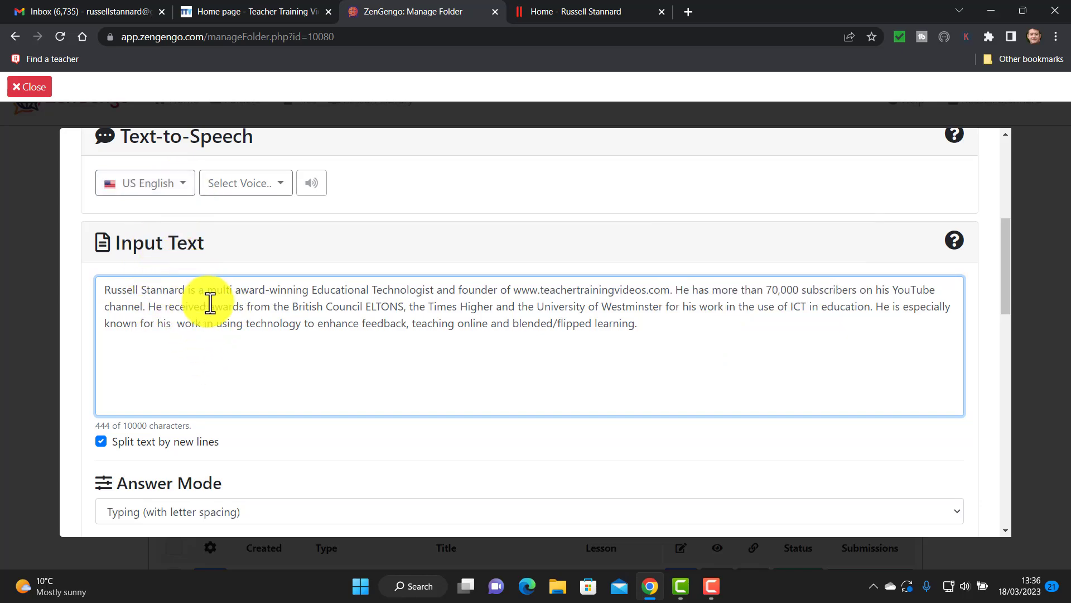
Change the text-to-speech from the Ivy voice to UK English with the Brian voice.
click(282, 188)
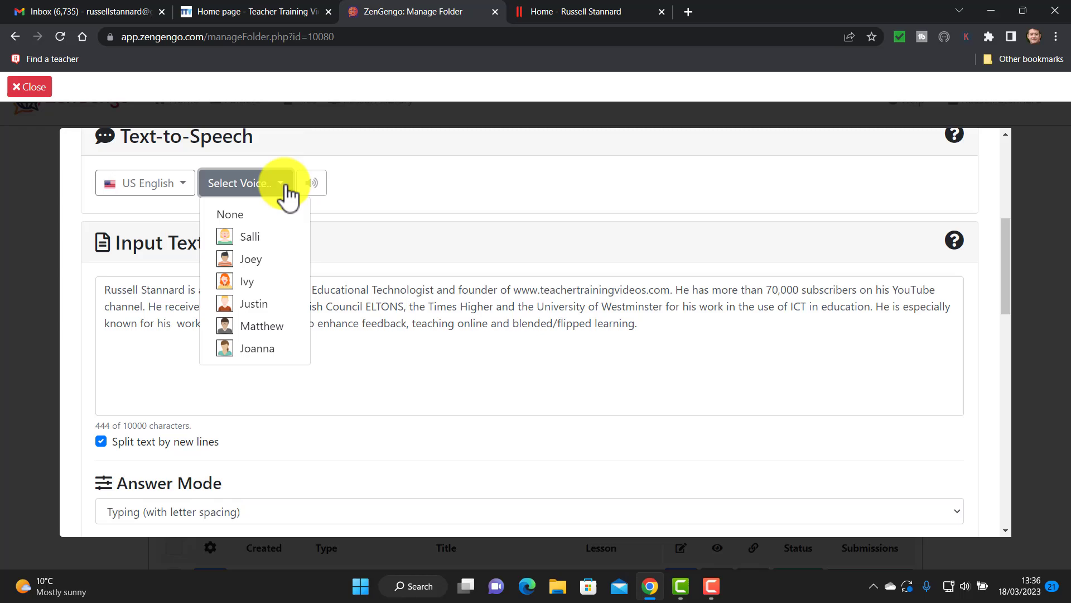
click(249, 281)
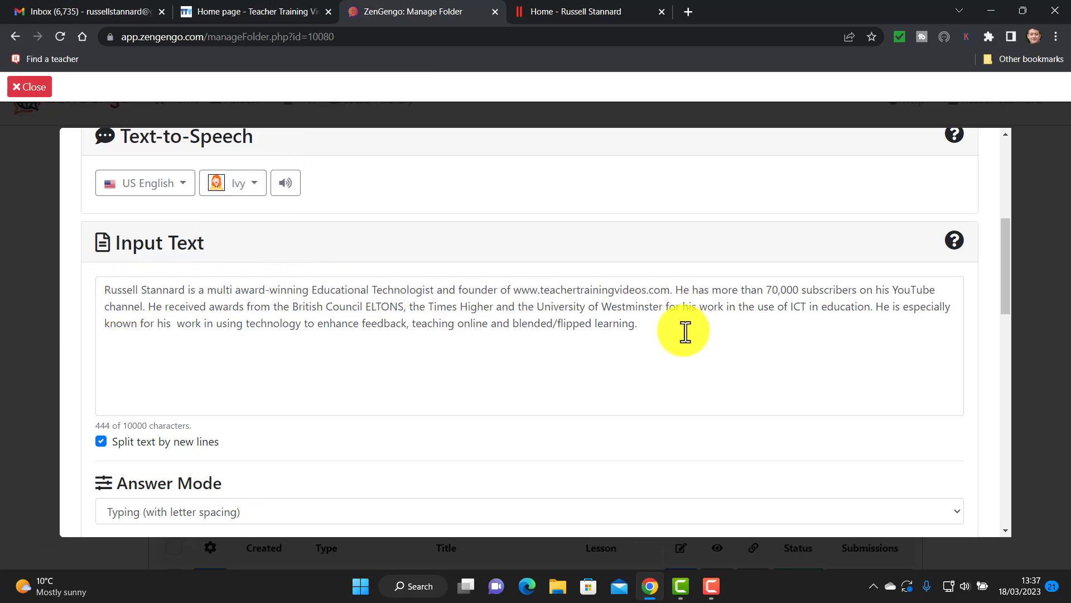
click(182, 192)
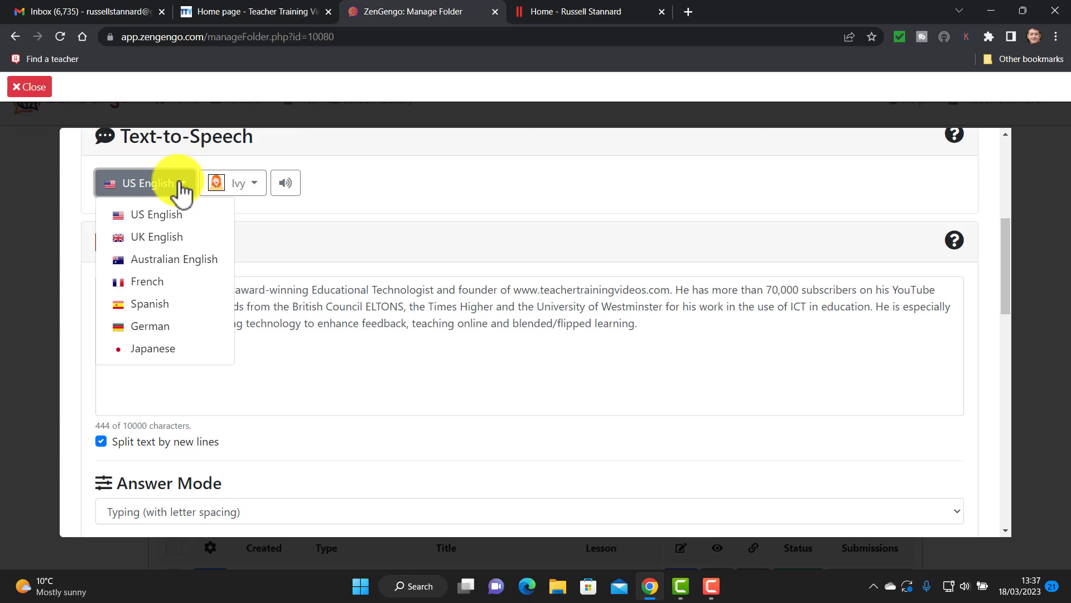
click(148, 237)
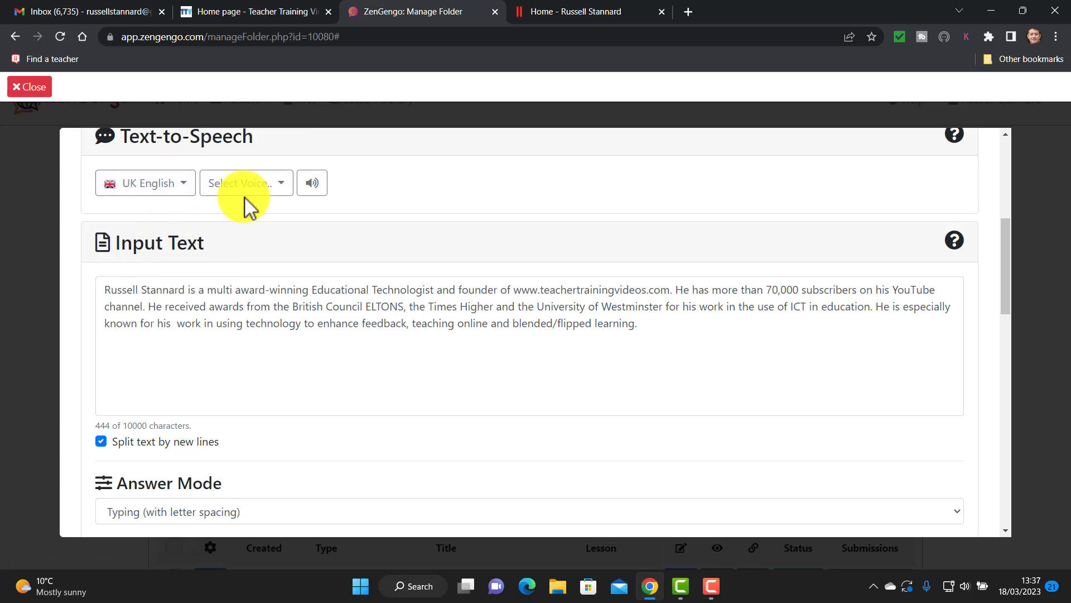
click(281, 194)
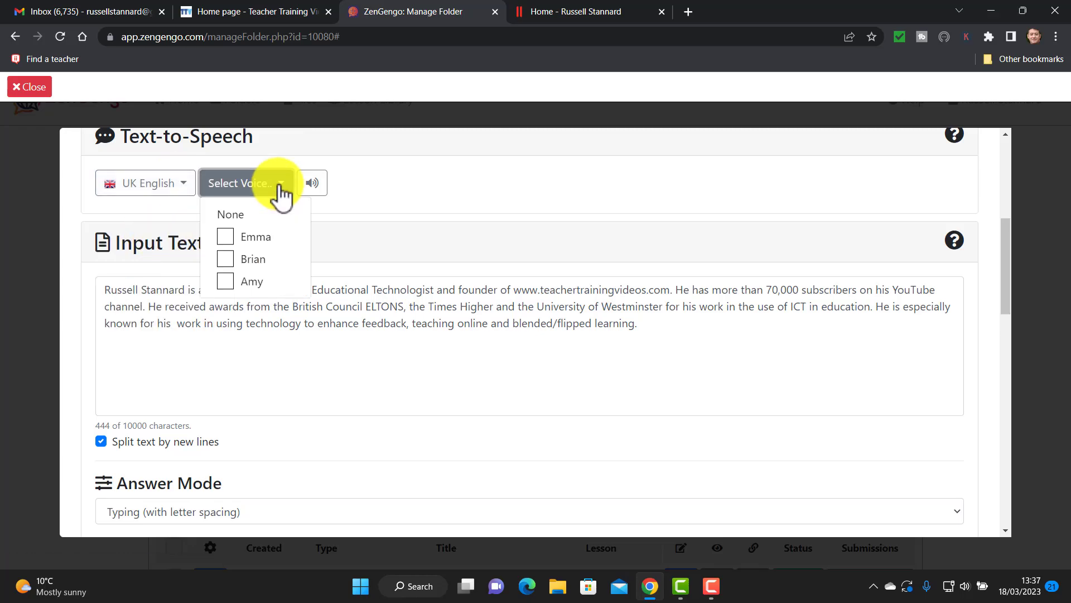
click(252, 259)
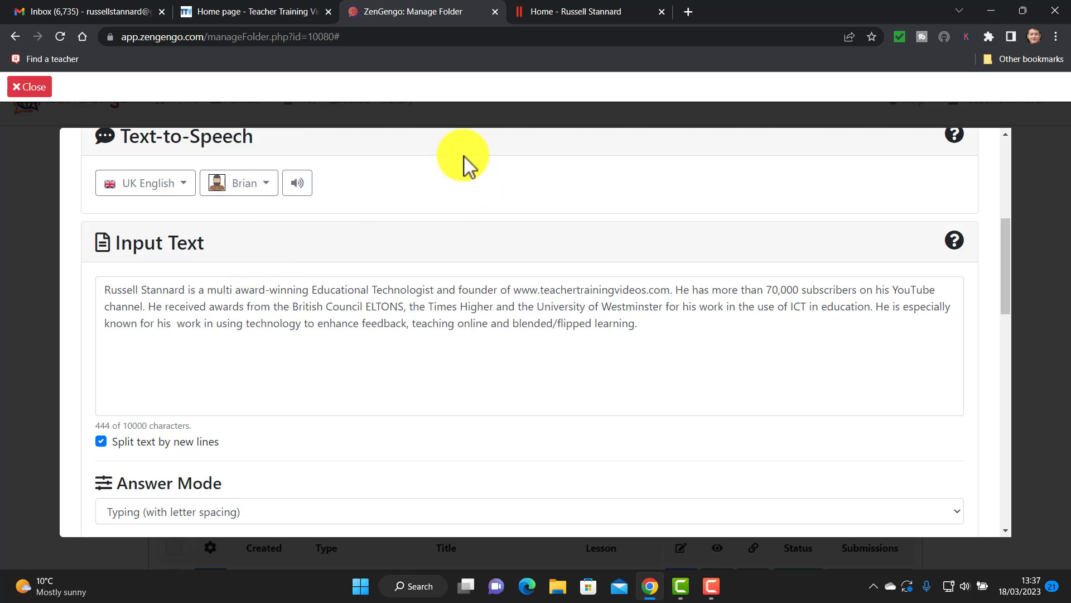
drag(1004, 255, 1012, 326)
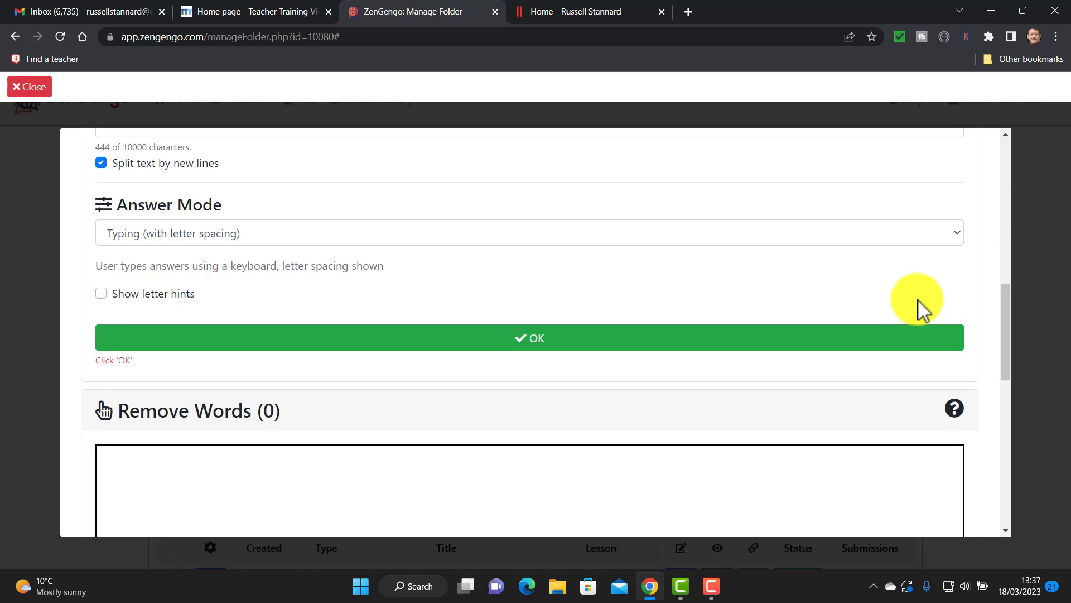
Confirm the passage and mark subscribers, Educational, received, YouTube, University and feedback as gaps.
click(540, 337)
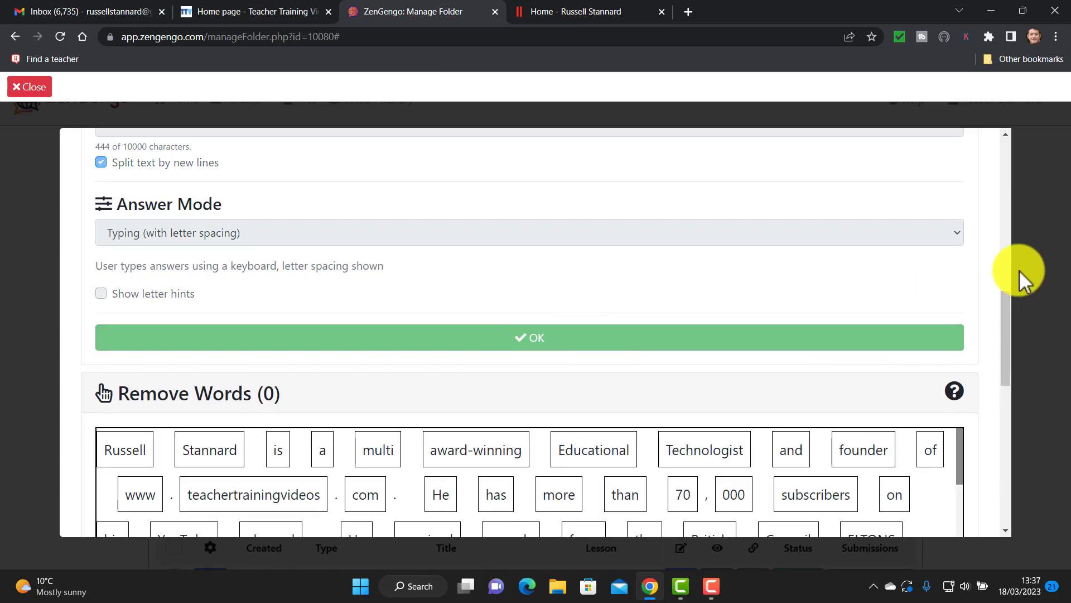
drag(1011, 308, 1002, 388)
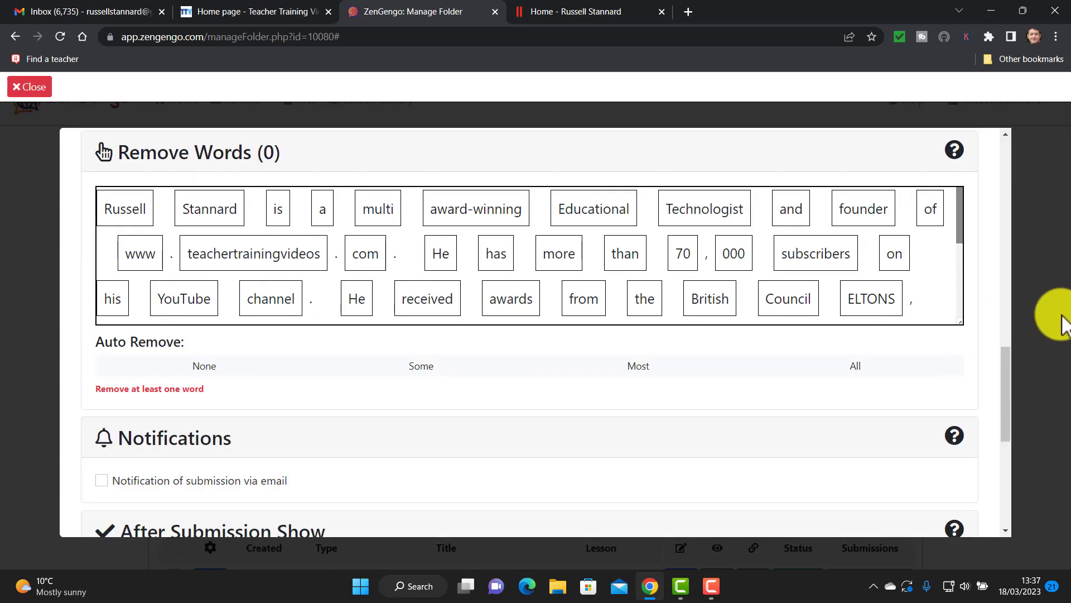
click(809, 253)
click(614, 216)
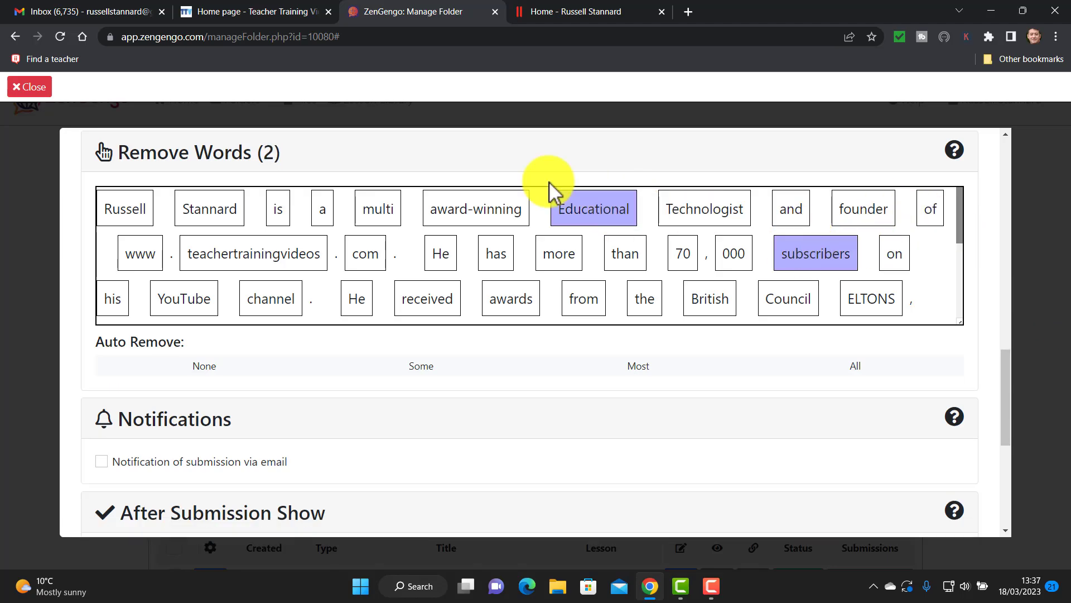
click(427, 304)
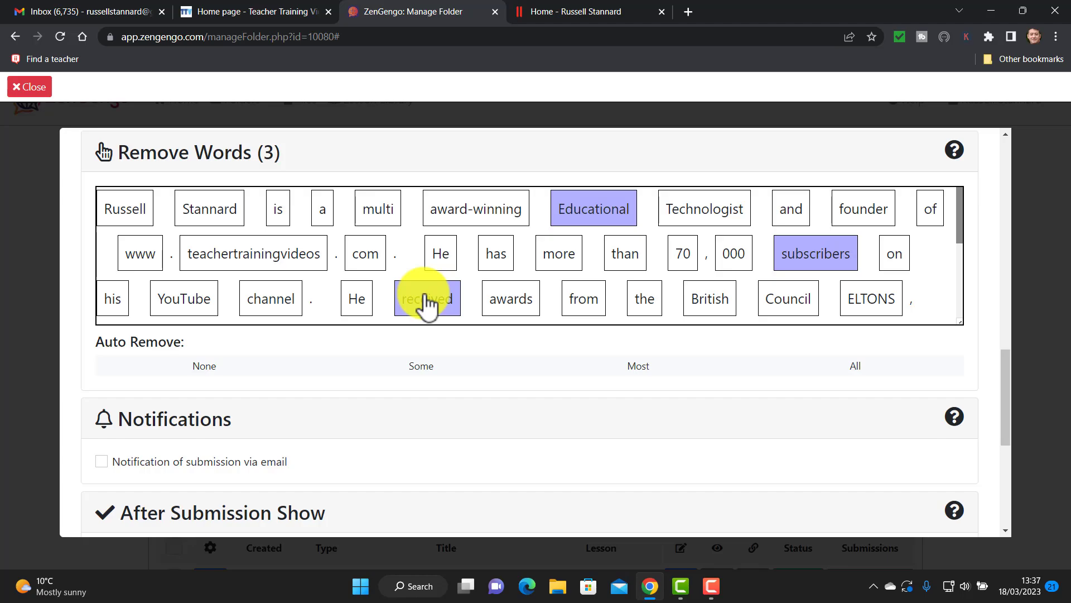
click(195, 307)
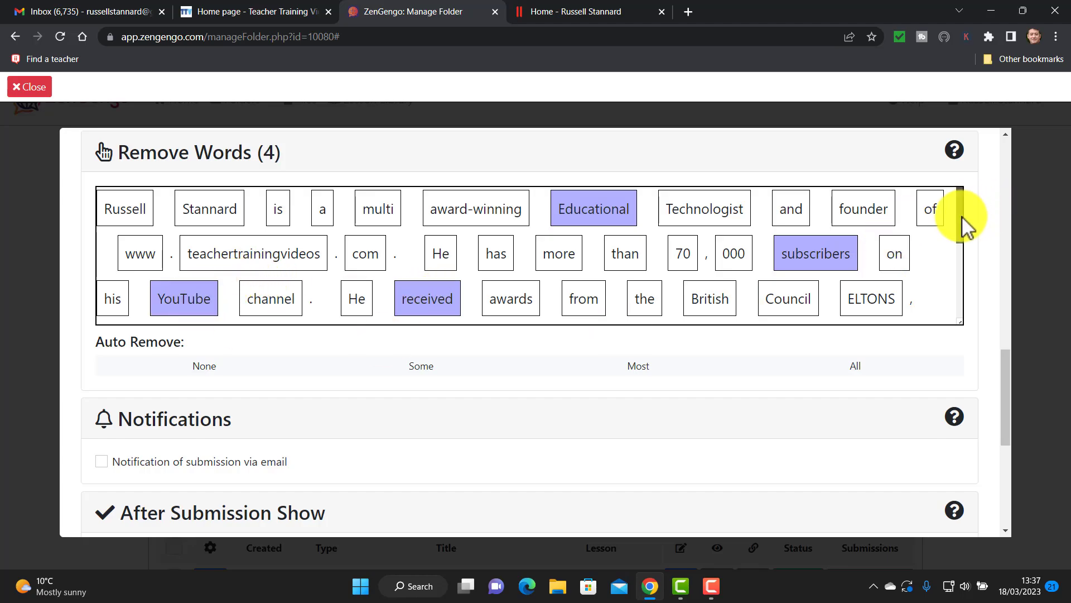
drag(963, 216, 952, 273)
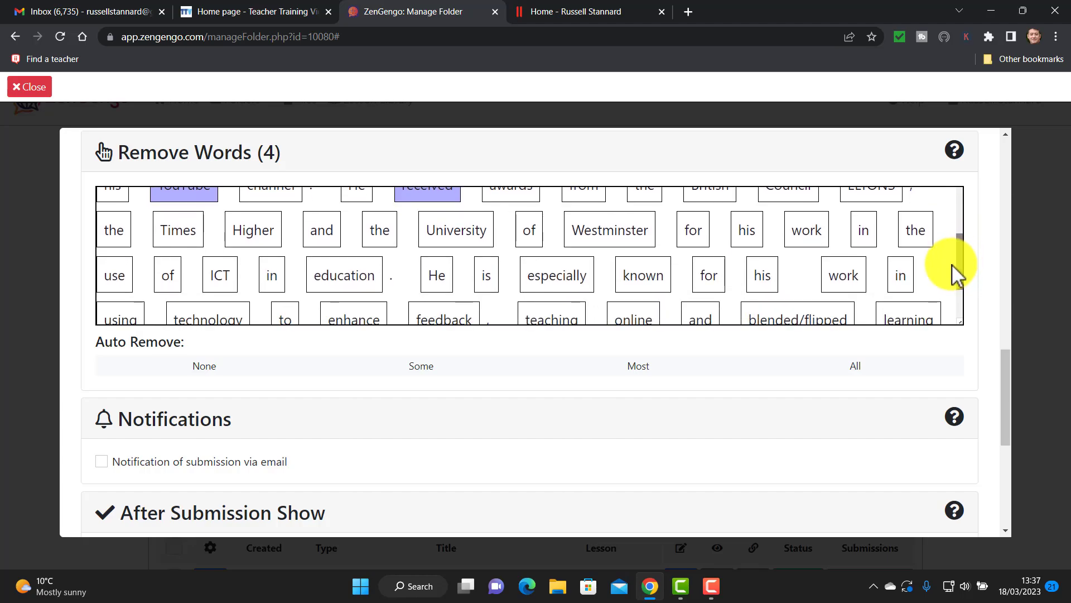
click(457, 232)
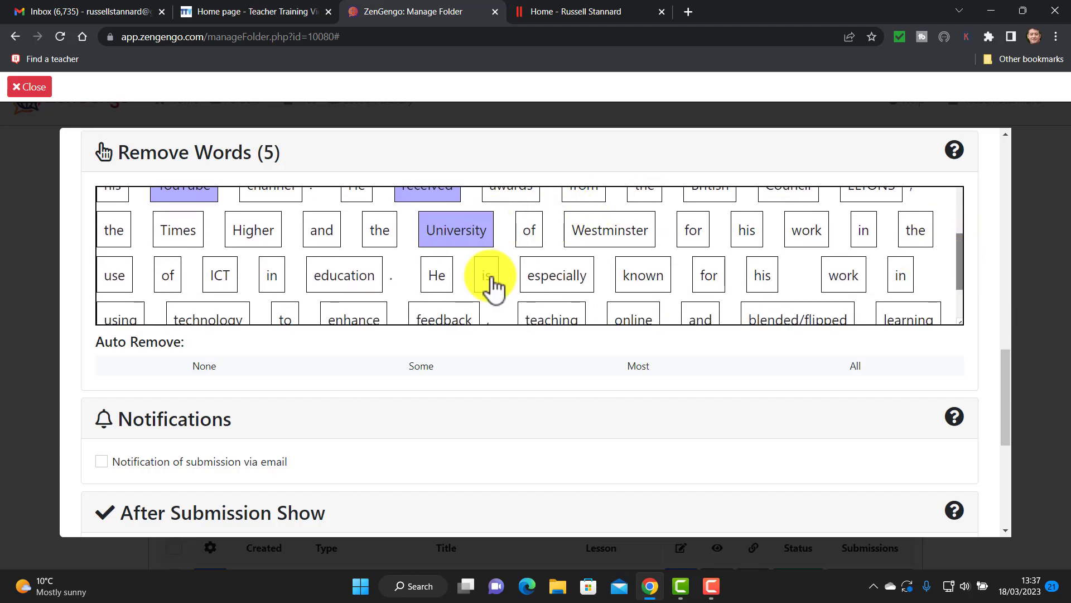
click(464, 321)
Save the Russell bio gap-fill assignment.
drag(960, 256, 956, 307)
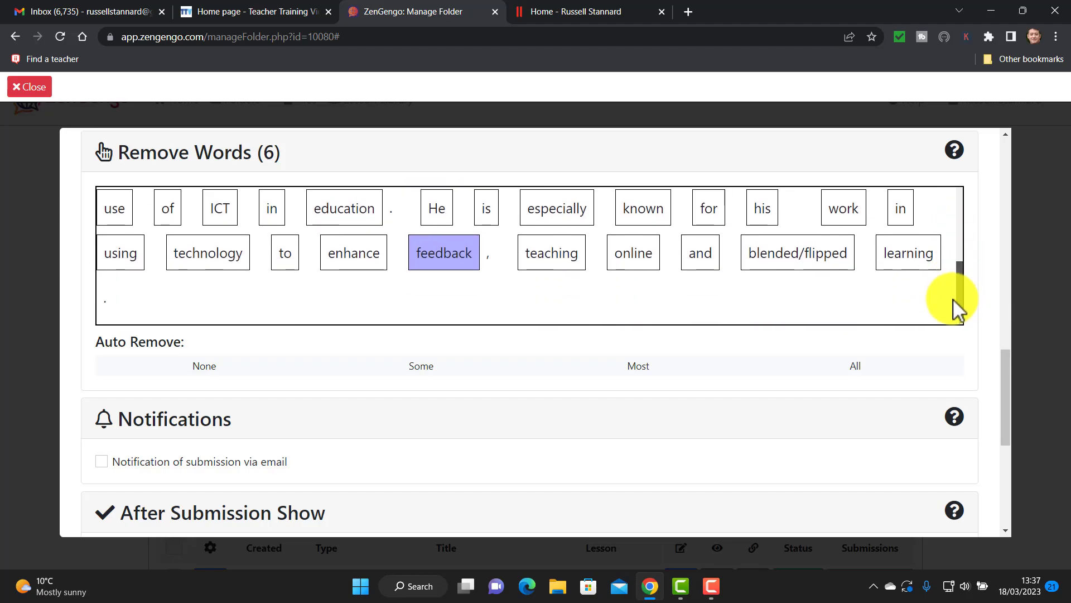
drag(1007, 383, 998, 502)
click(545, 505)
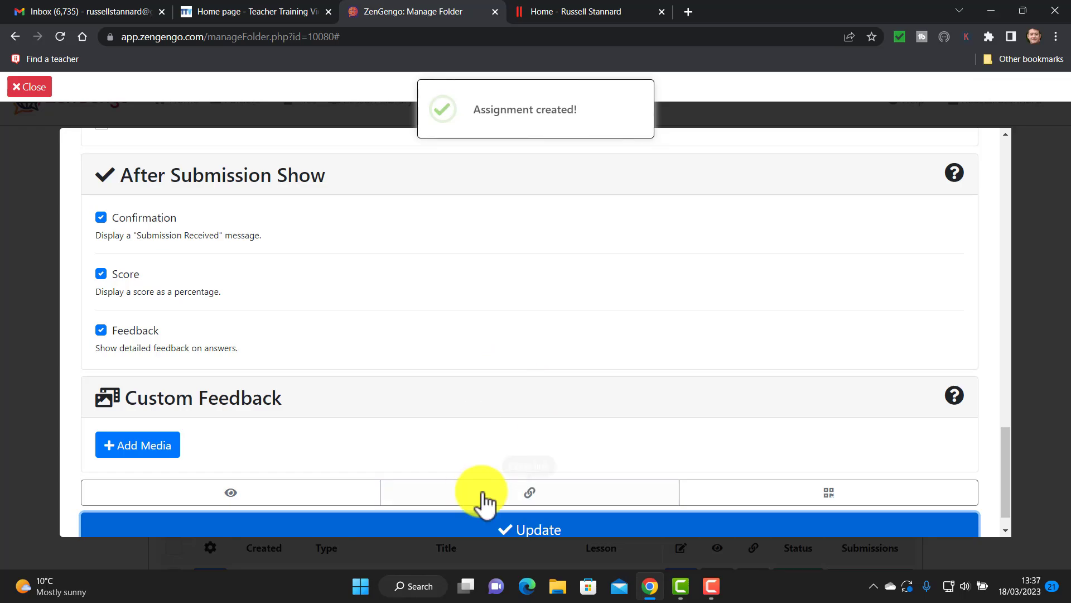
Copy the assignment's student link and open it in a new browser tab.
click(538, 492)
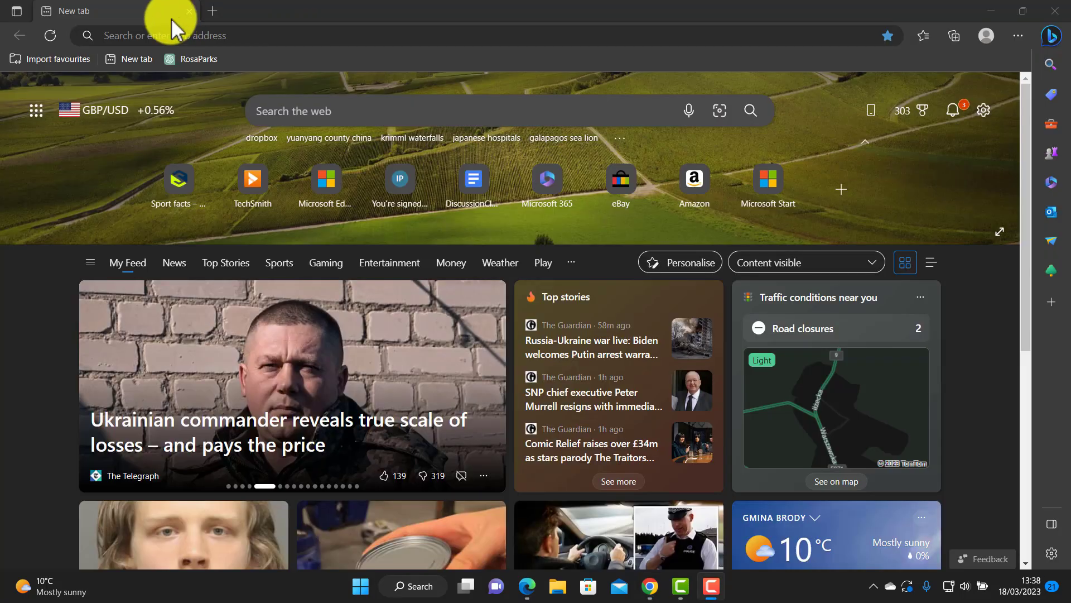
click(164, 31)
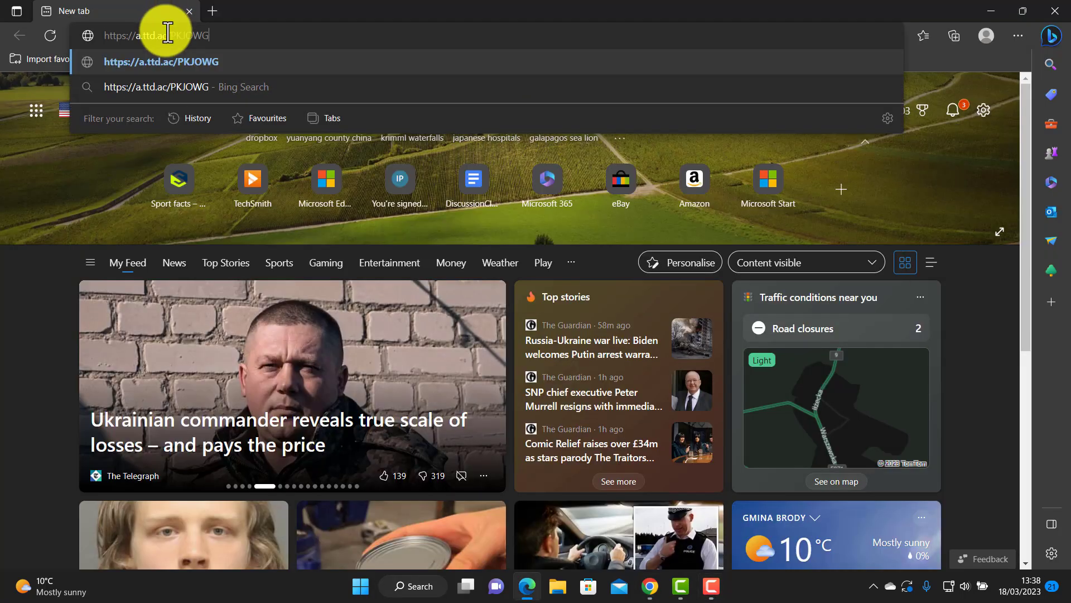
key(Return)
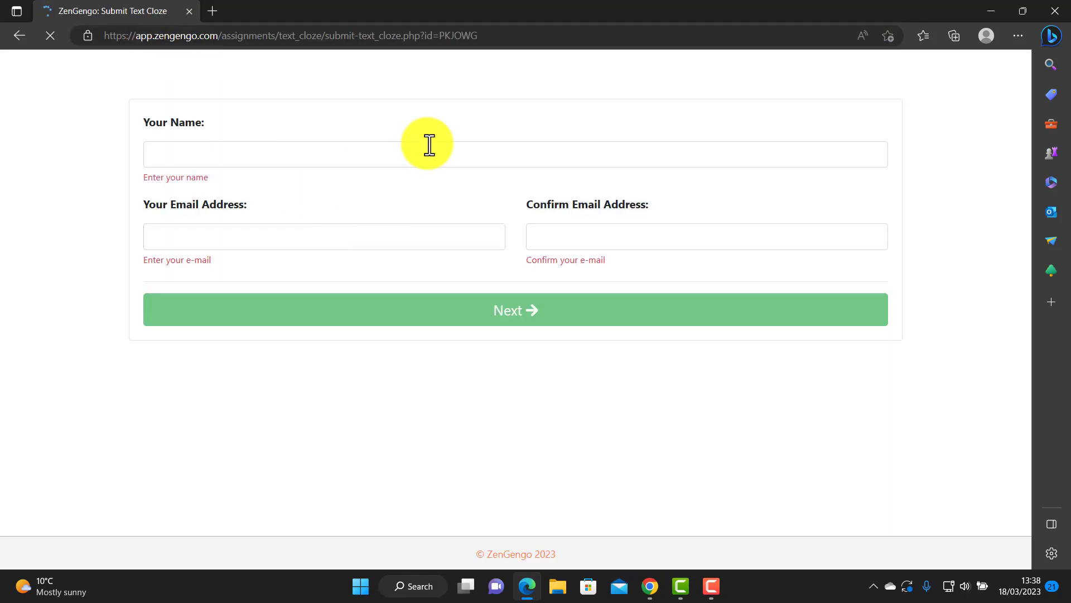
Enter the test student's name, autofill the saved email in both fields, and start the assignment.
click(198, 145)
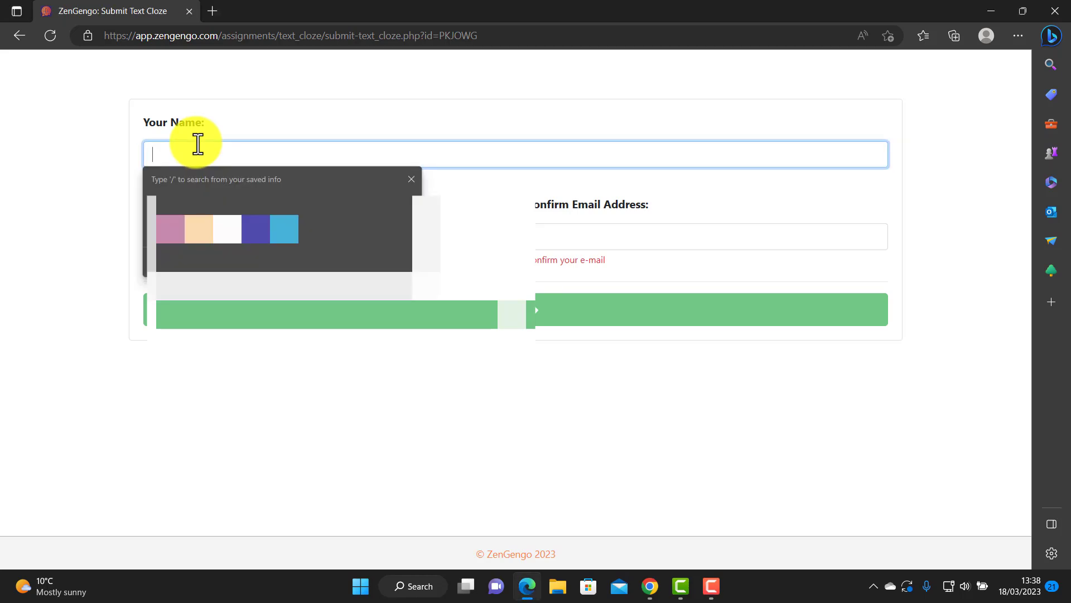
text(Russell)
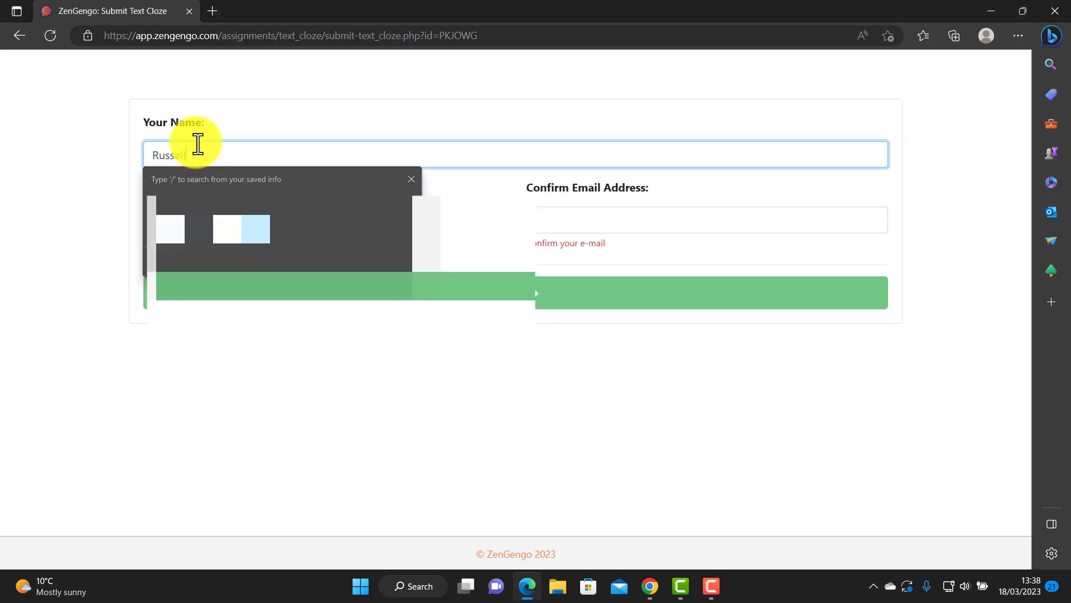
click(93, 188)
click(301, 217)
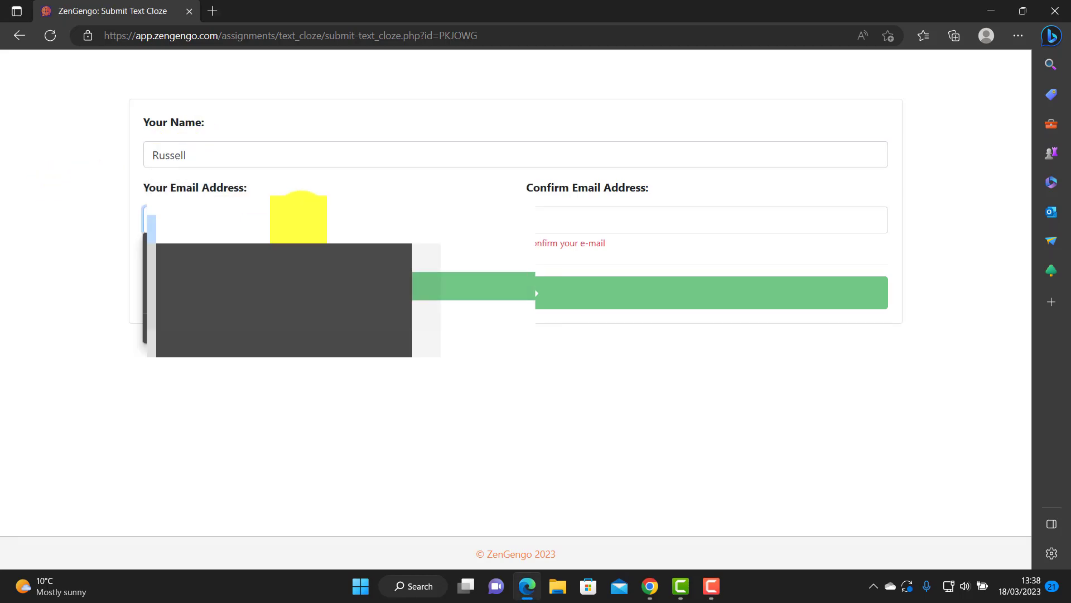
click(285, 301)
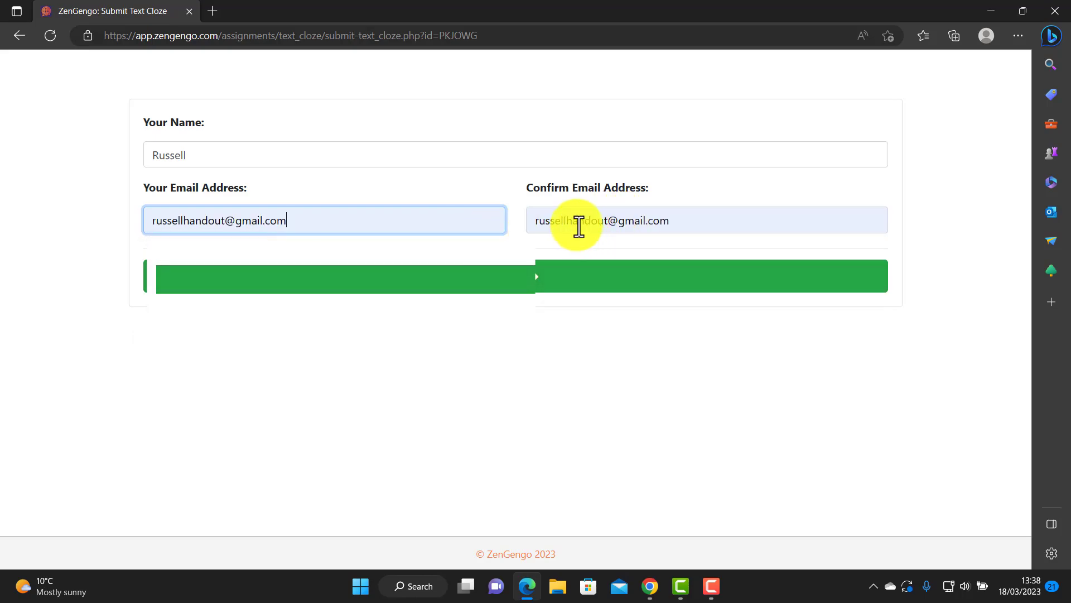
click(513, 270)
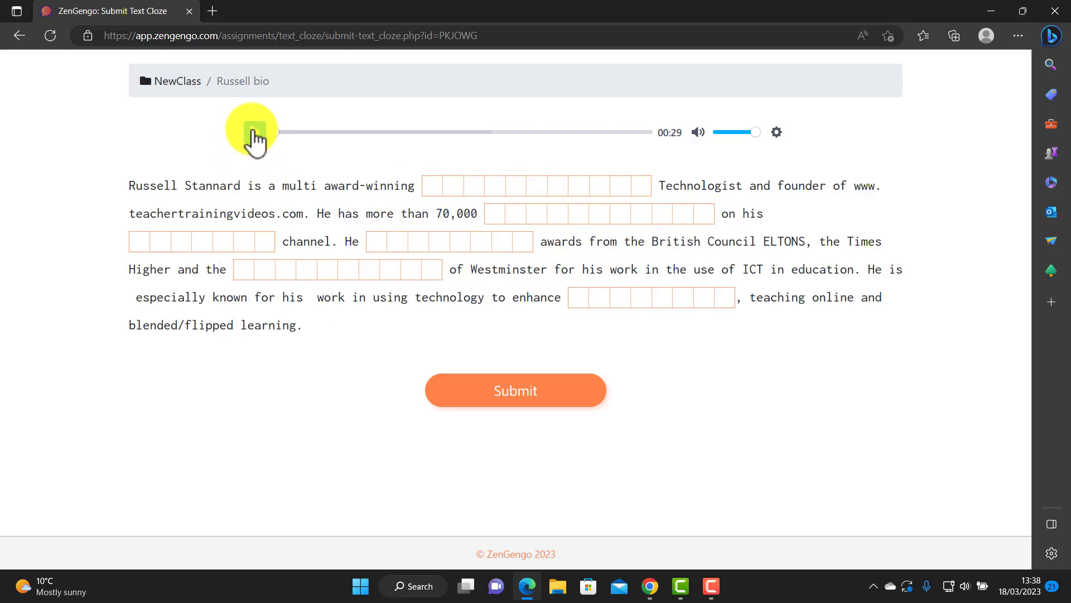
Play the gap-fill passage's audio clip briefly, then pause it.
click(255, 134)
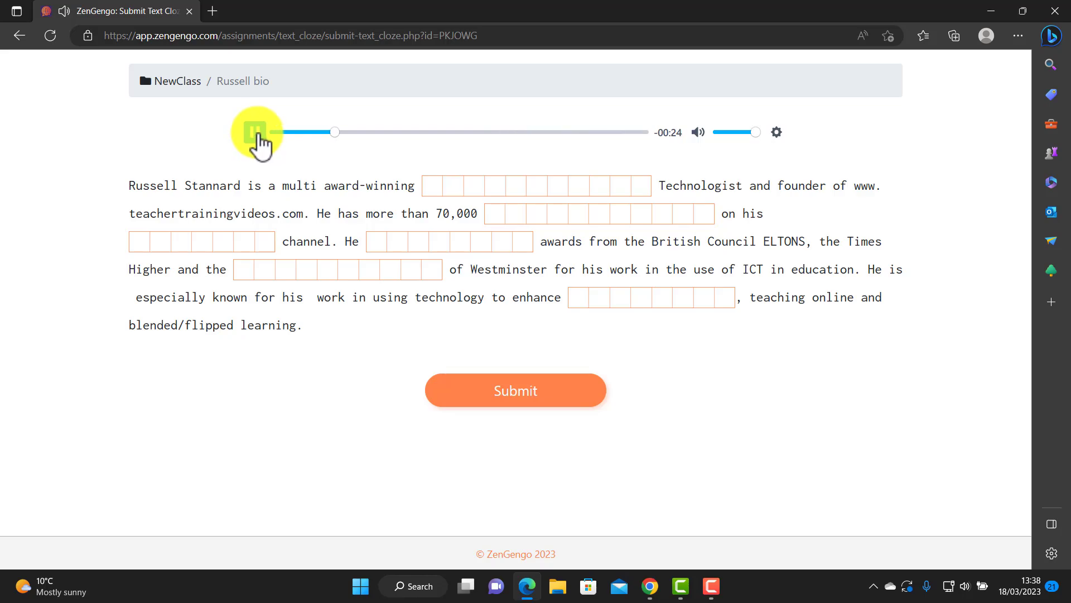
click(256, 134)
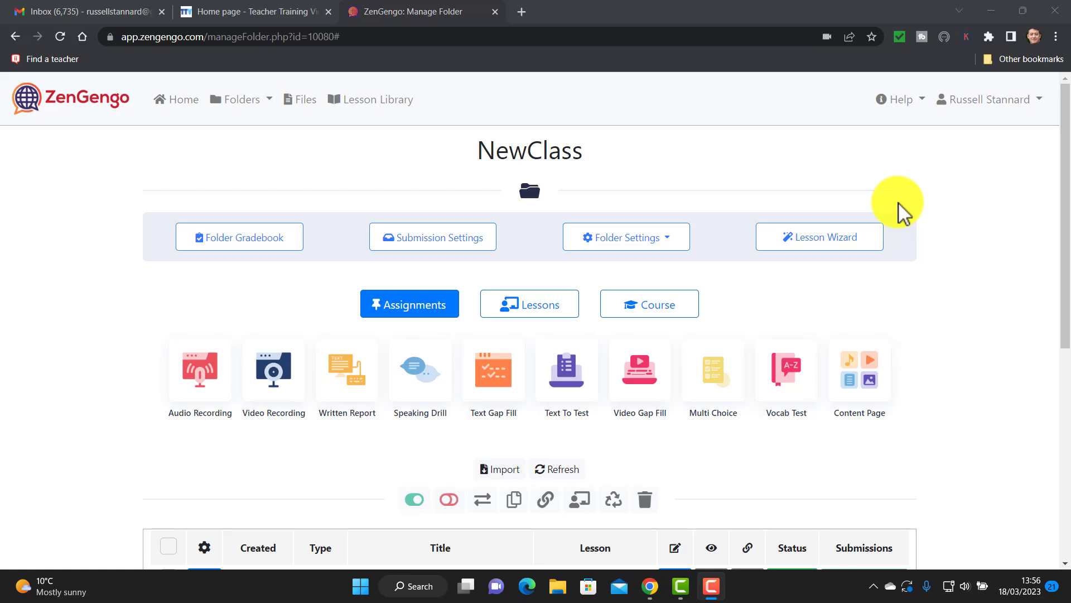
Create an Audio Recording assignment titled 'Speaking Model Activity' with Audio as its media type.
click(203, 370)
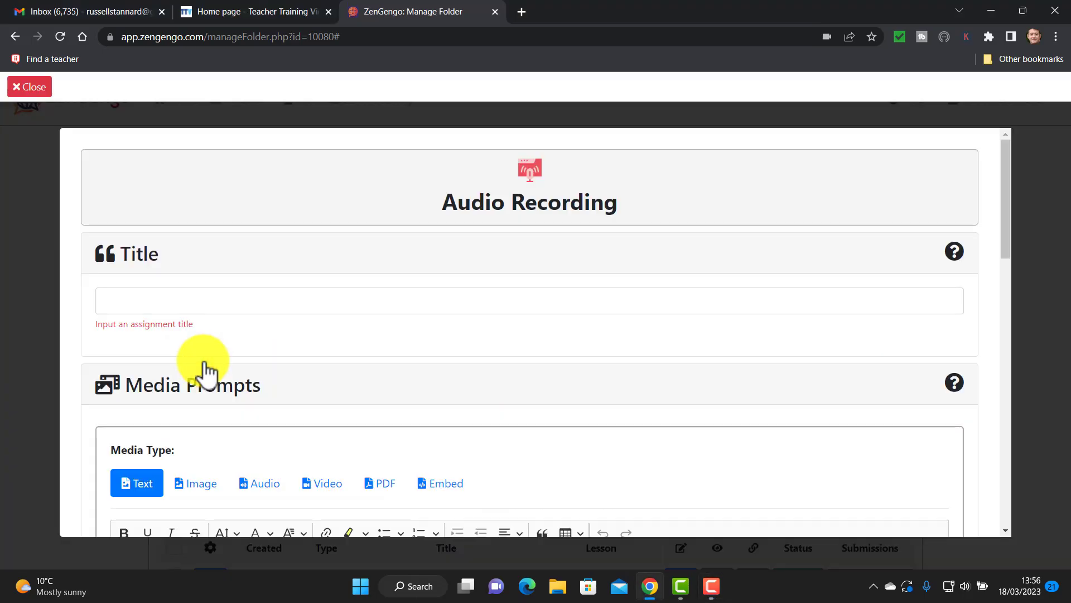
click(161, 301)
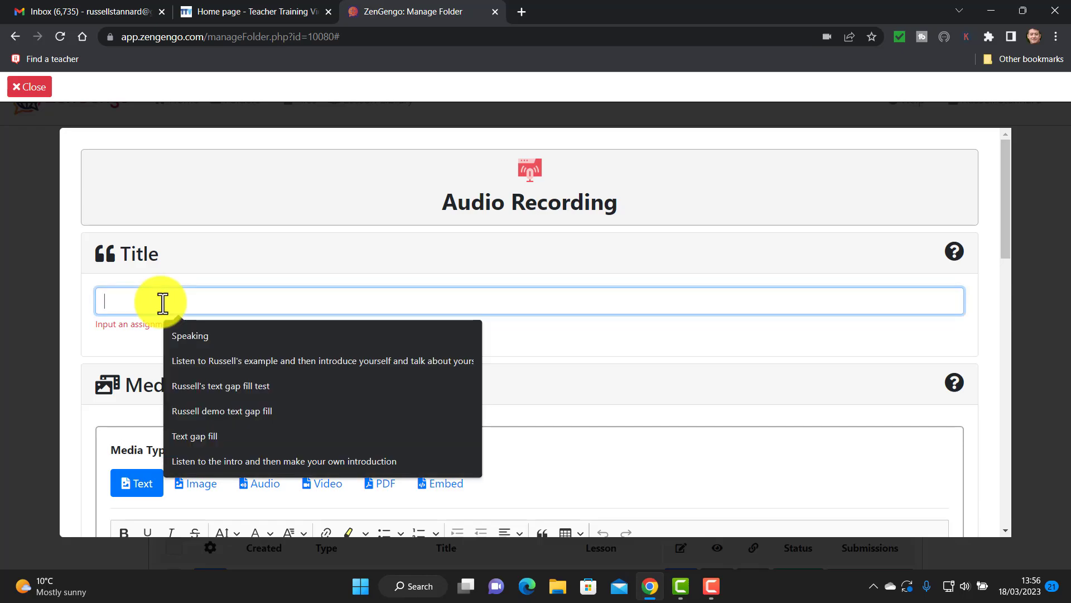
text(s)
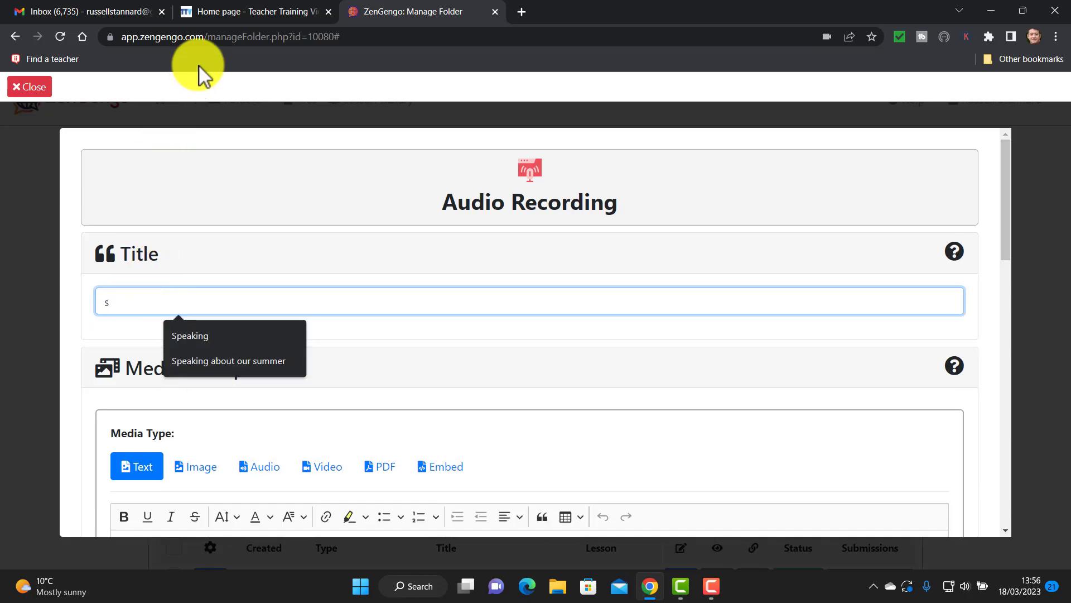
key(BackSpace)
text(Speaking Model Activity)
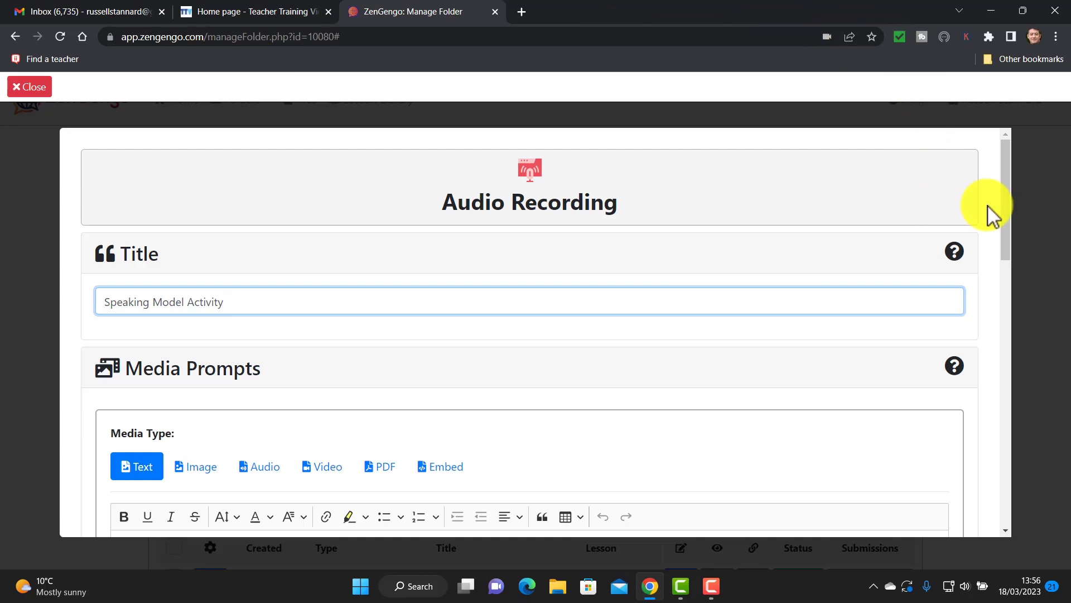
drag(1005, 185, 1000, 231)
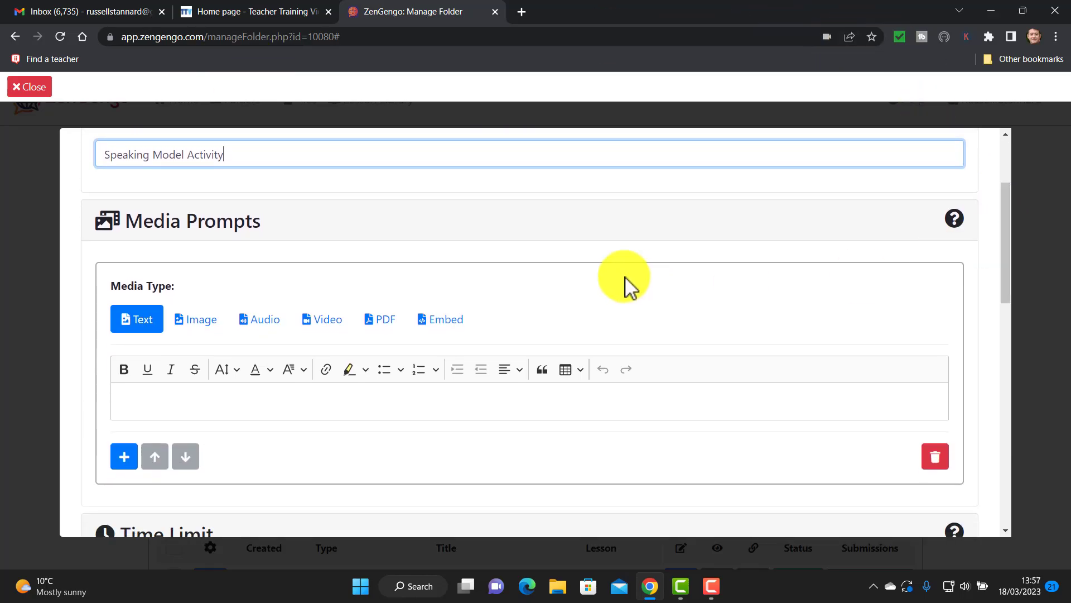
click(264, 327)
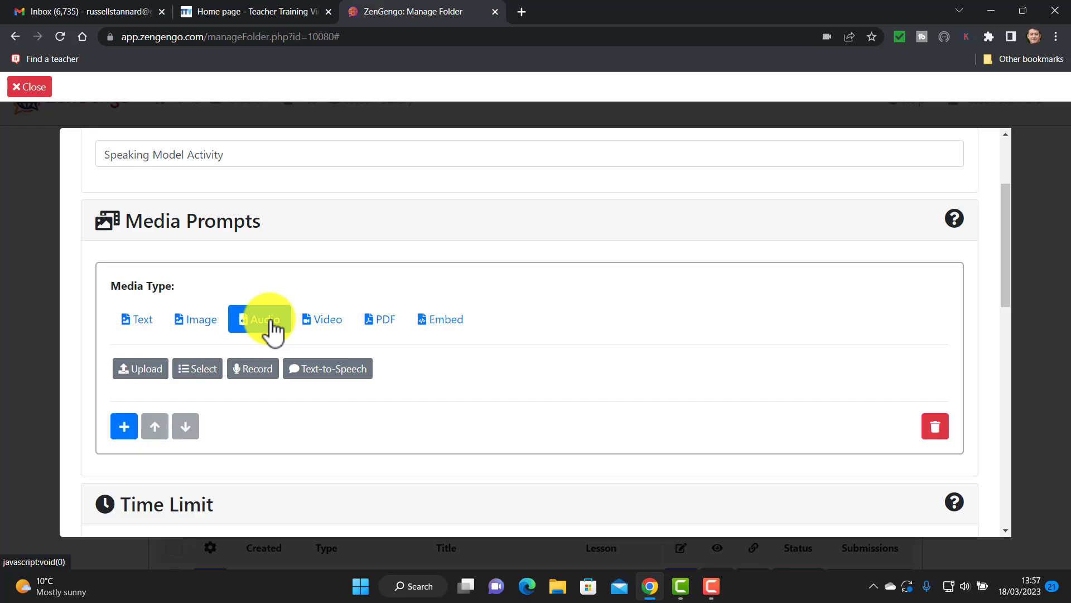
Record a spoken model example directly in the browser as the prompt audio.
click(255, 371)
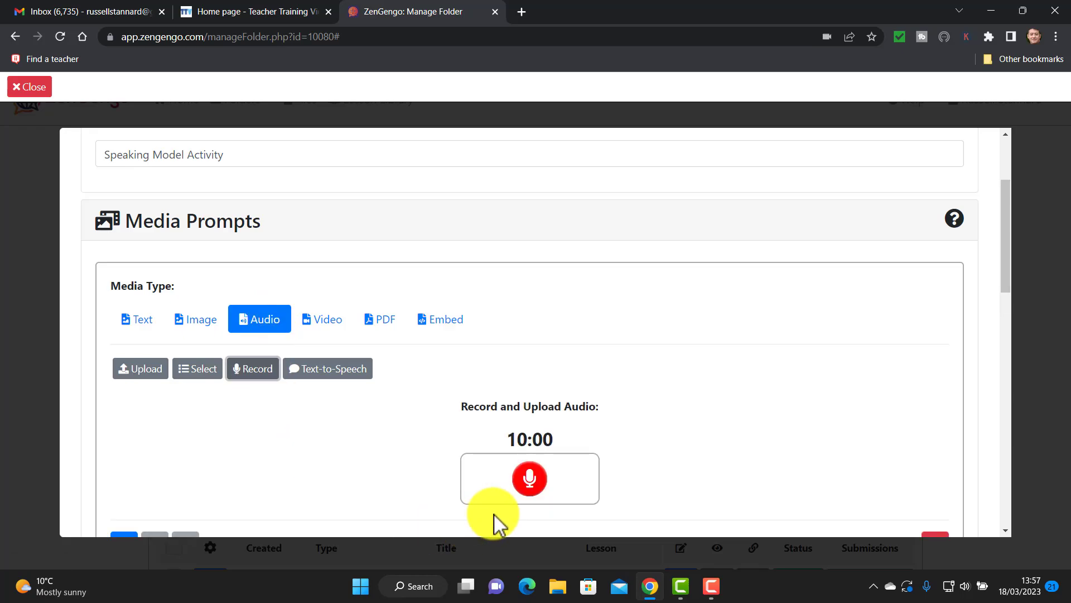
scroll(1004, 268, down, 1)
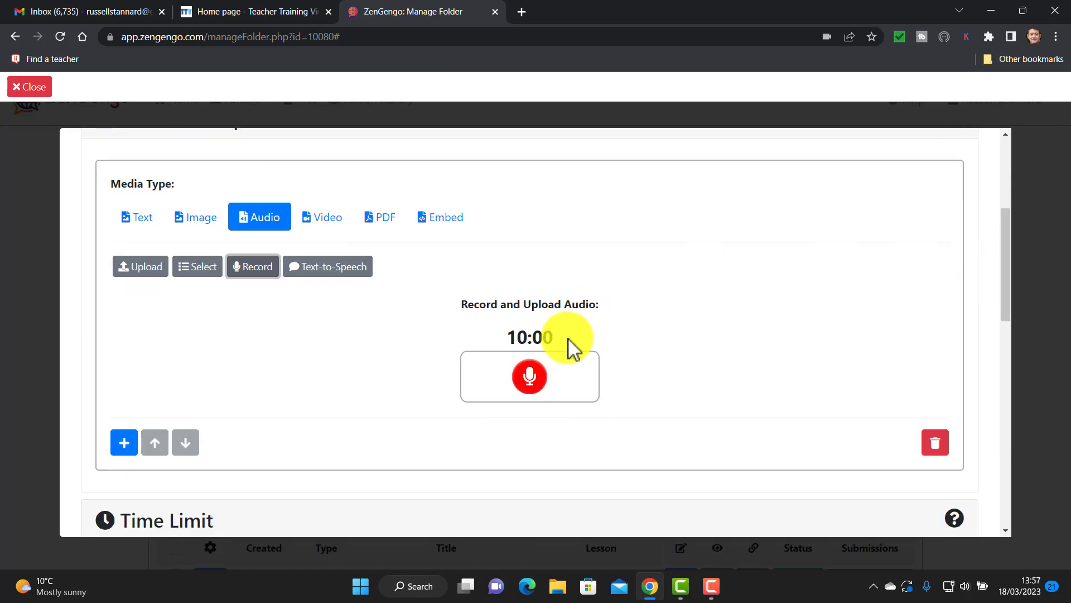
click(537, 375)
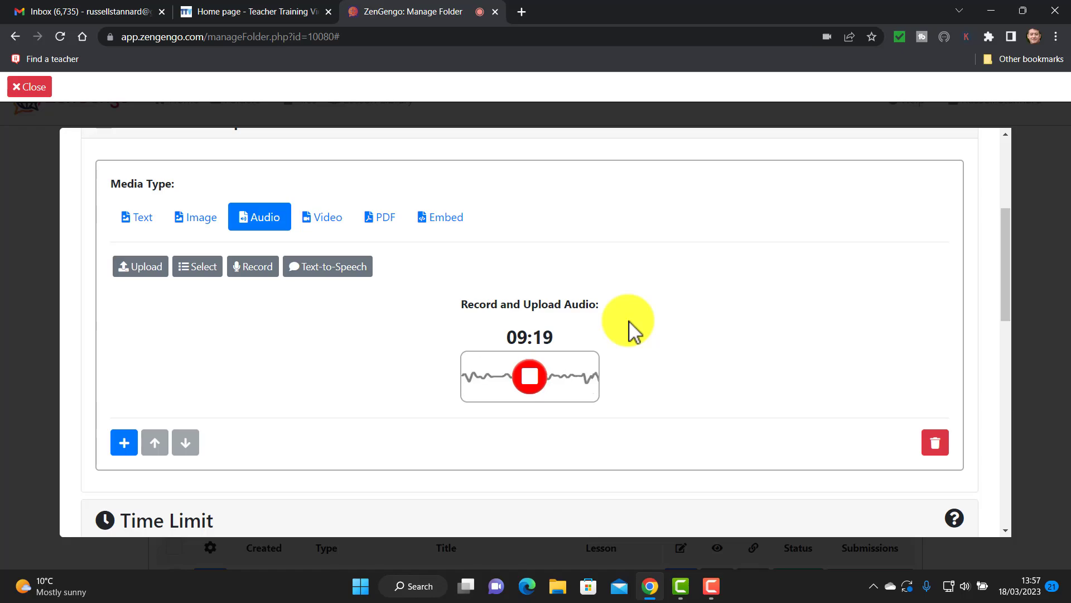
click(530, 375)
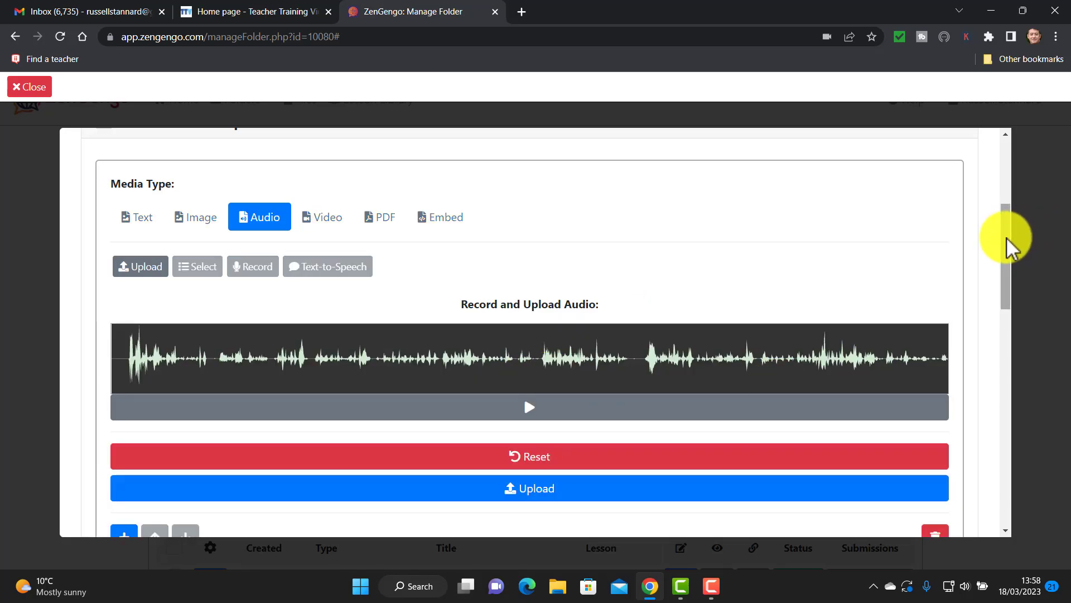
drag(1008, 238, 1005, 282)
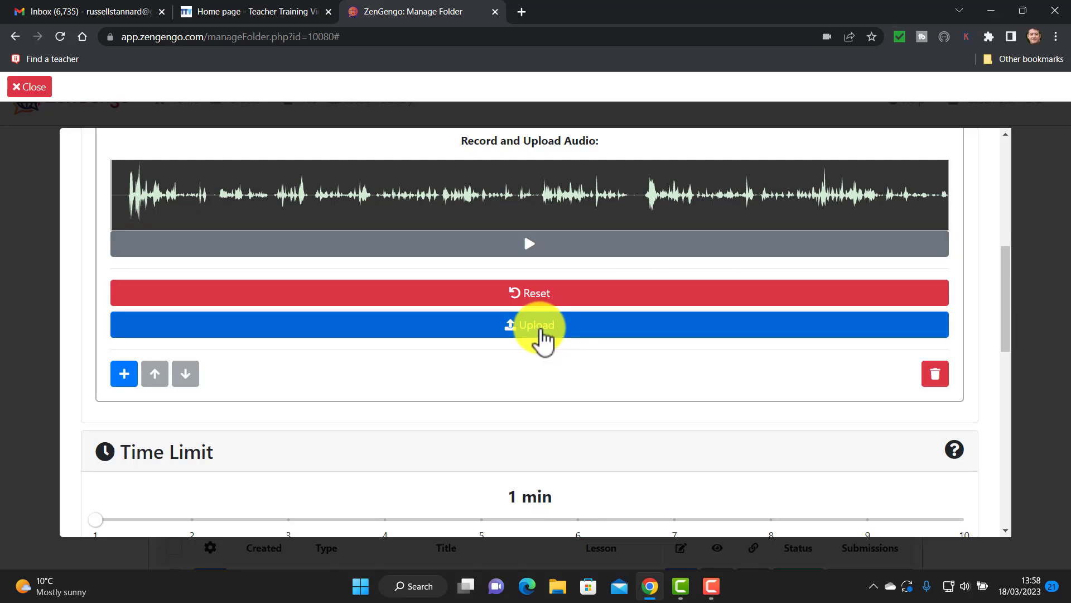
Upload the recording as the assignment's prompt under the name 'Model Example'.
click(541, 330)
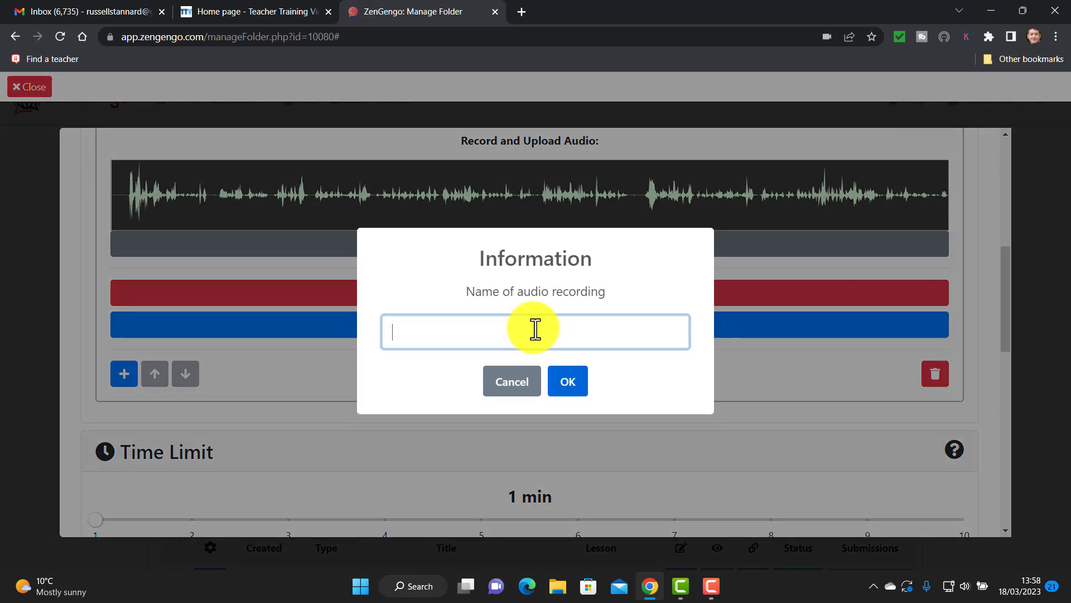
text(Model Example)
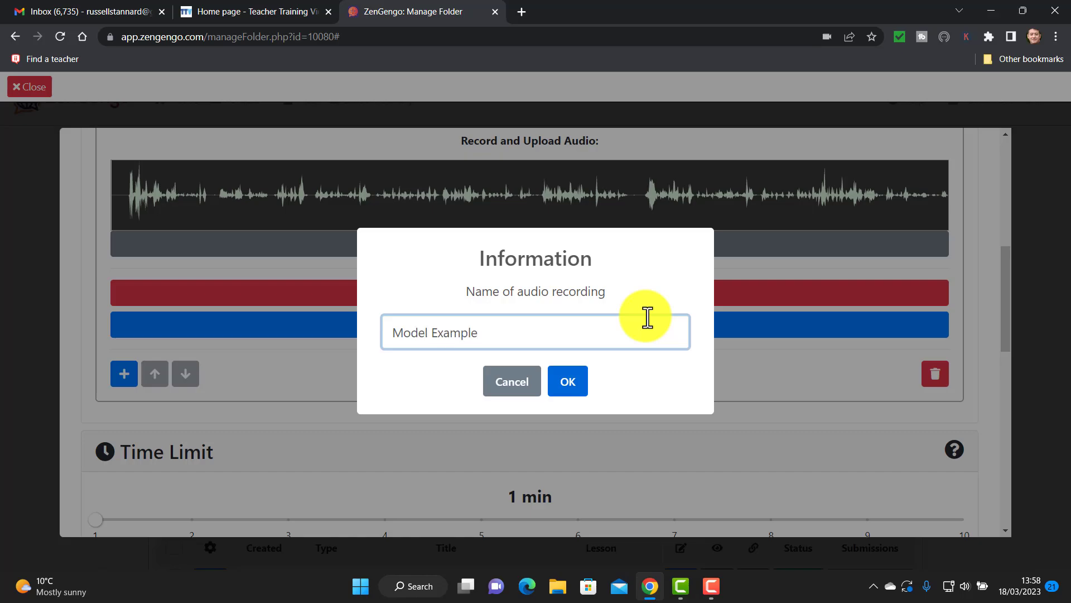
click(574, 384)
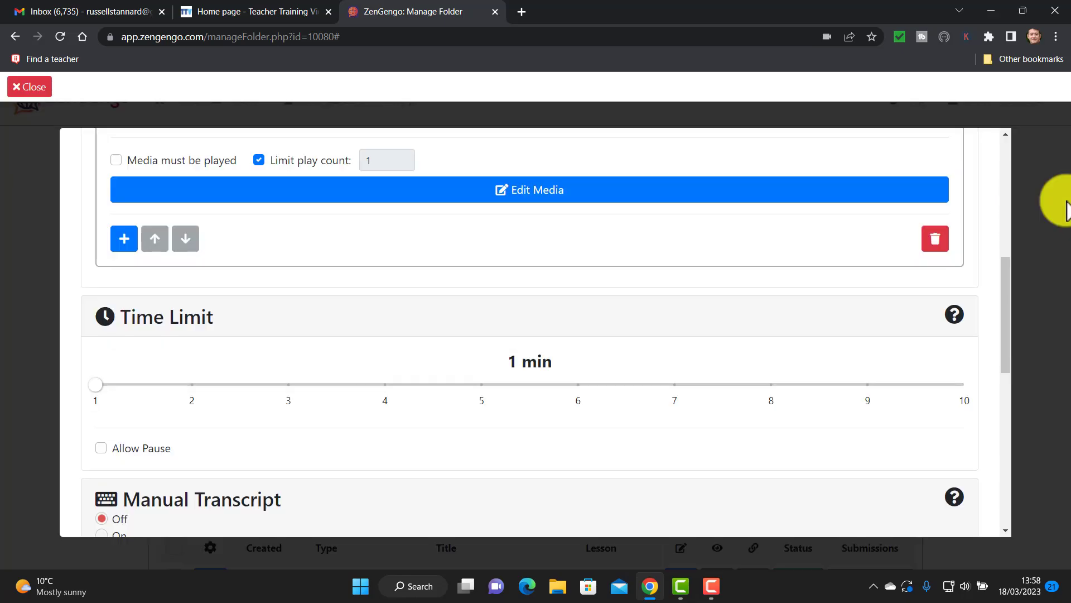
Set the time limit to 3 minutes, save Speaking Model Activity, and copy its link.
click(288, 385)
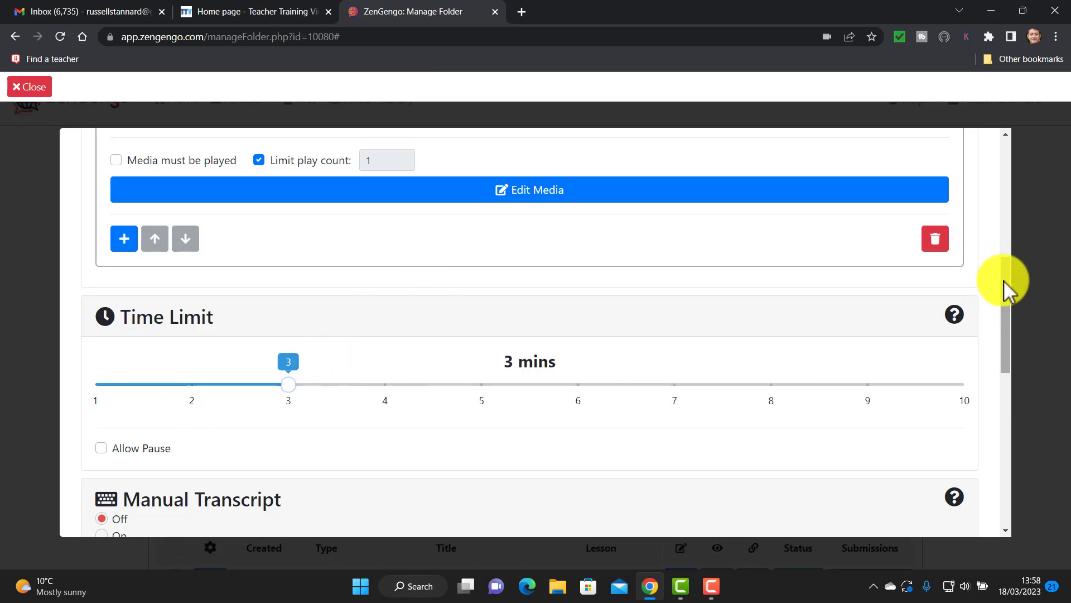
drag(1004, 284, 1000, 449)
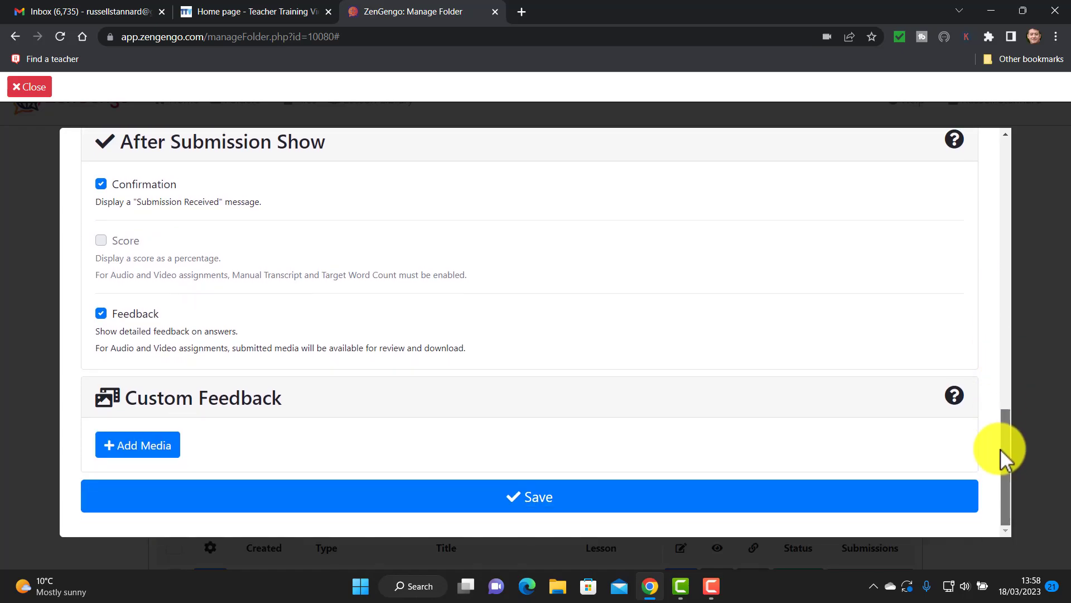
click(540, 508)
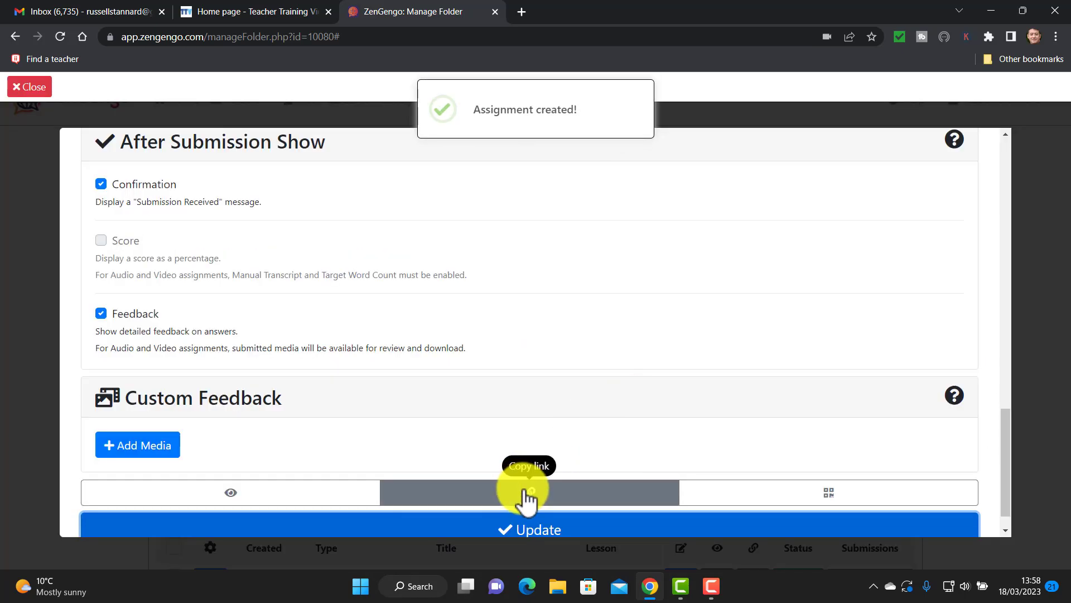
click(526, 494)
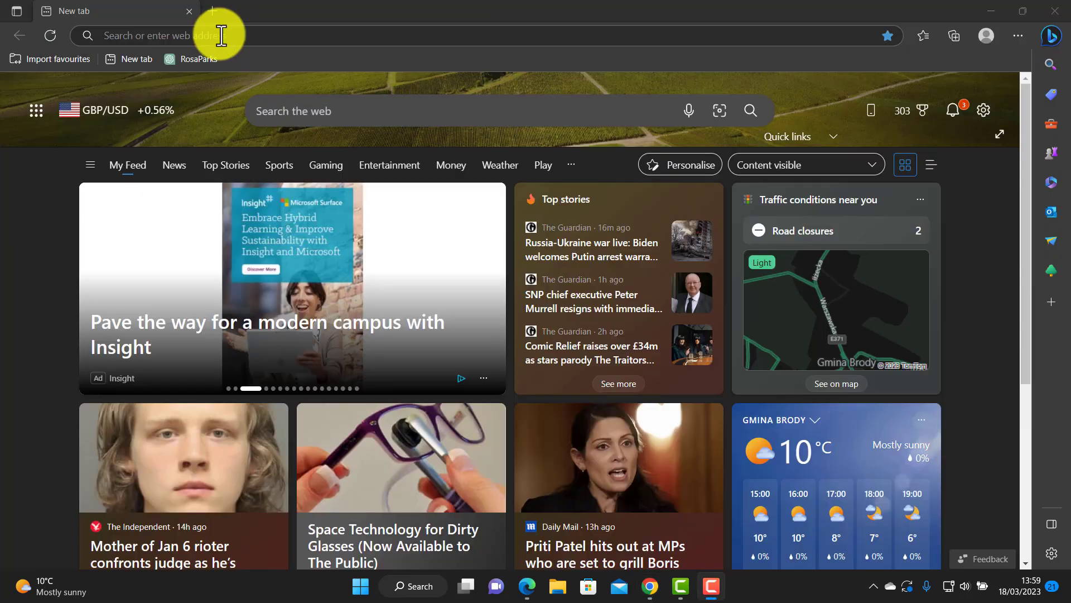
Open the copied link in a new Edge tab and enter the test student's name and saved email.
click(219, 35)
key(ctrl+v)
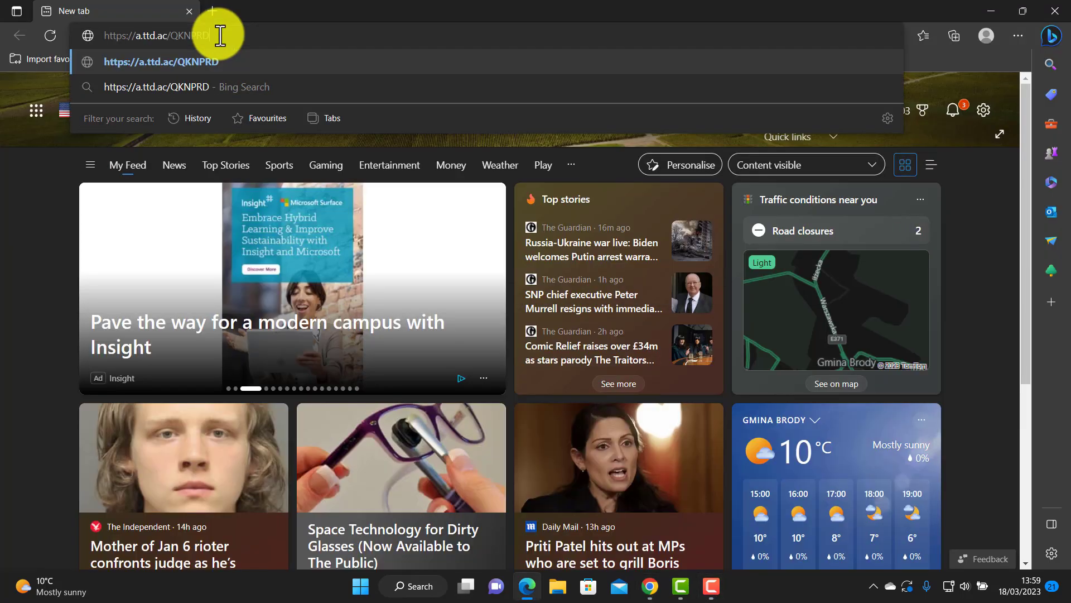
key(Return)
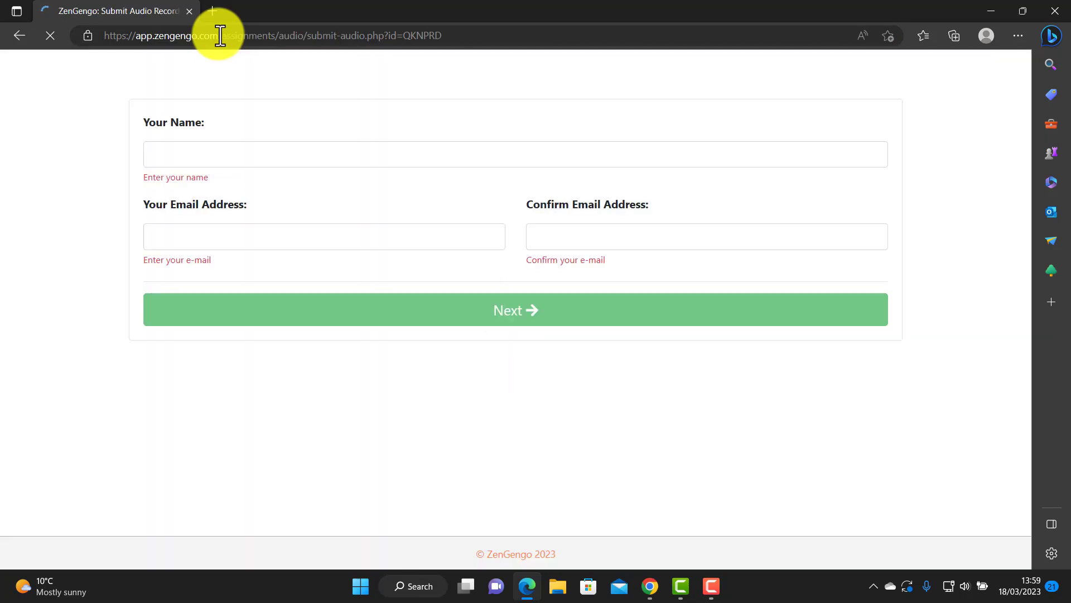
click(175, 152)
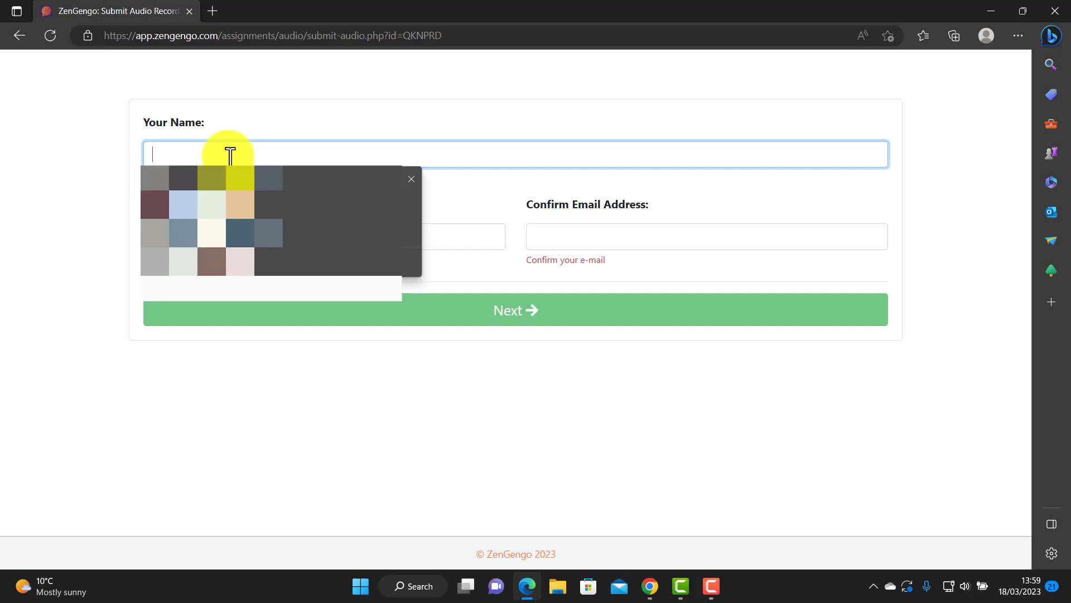
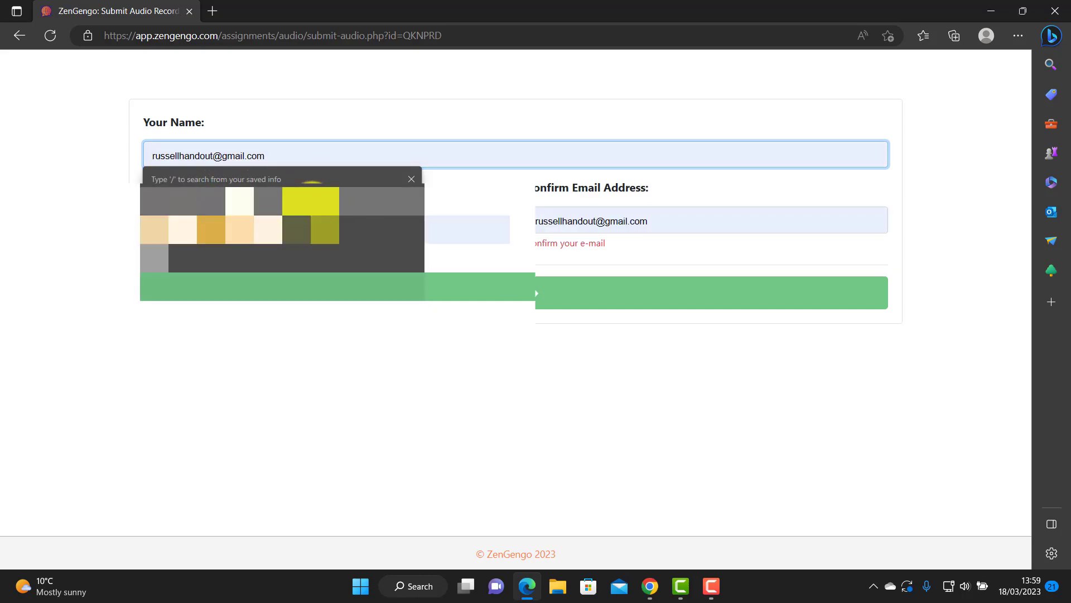
click(310, 226)
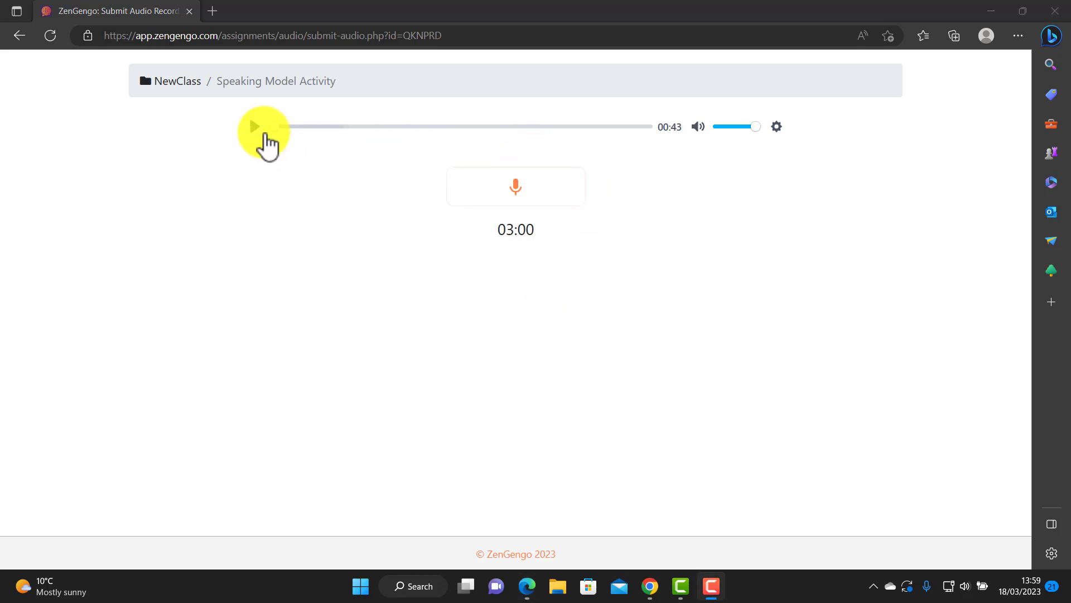
Play through the teacher's model recording, pausing and resuming it.
click(254, 126)
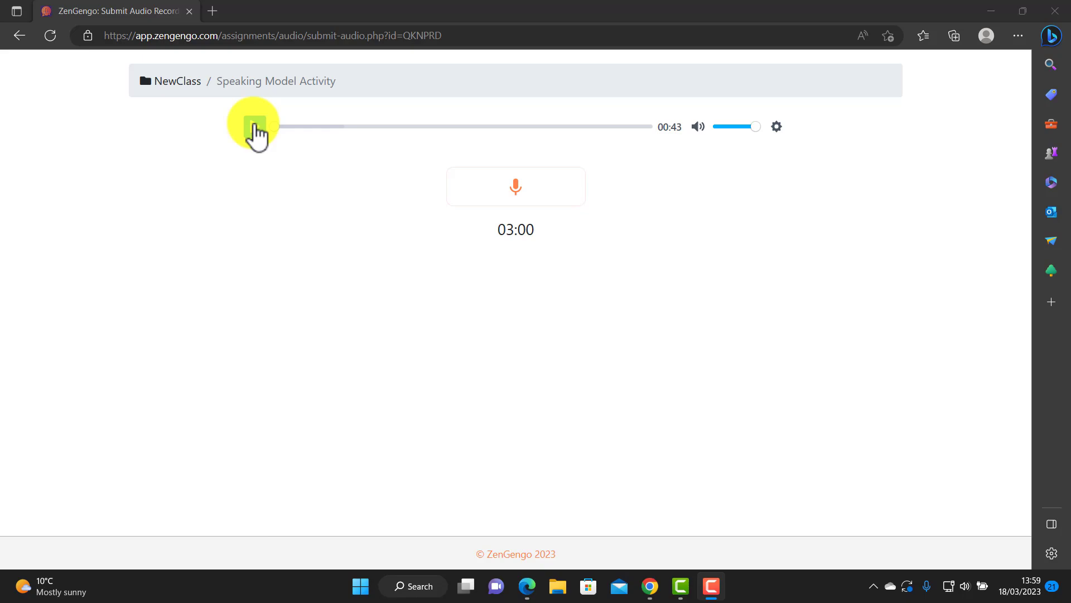
click(255, 126)
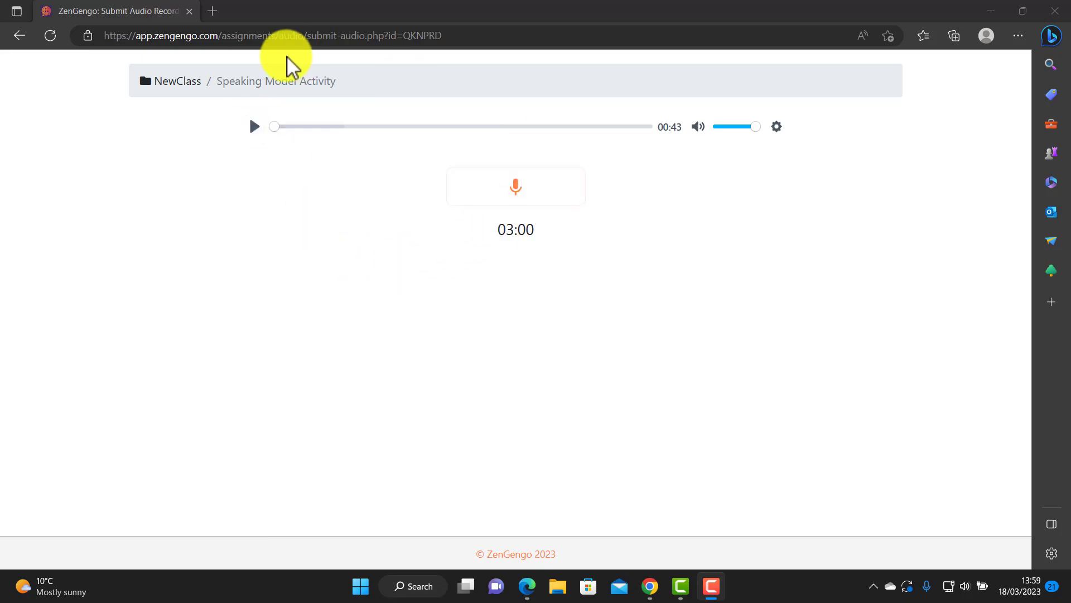
click(254, 127)
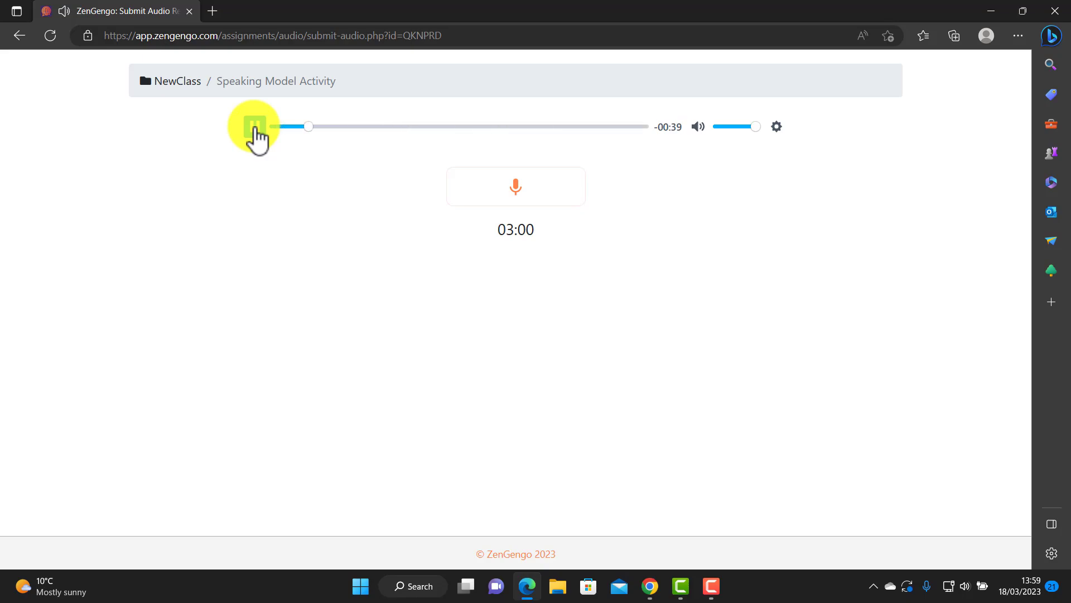
click(255, 126)
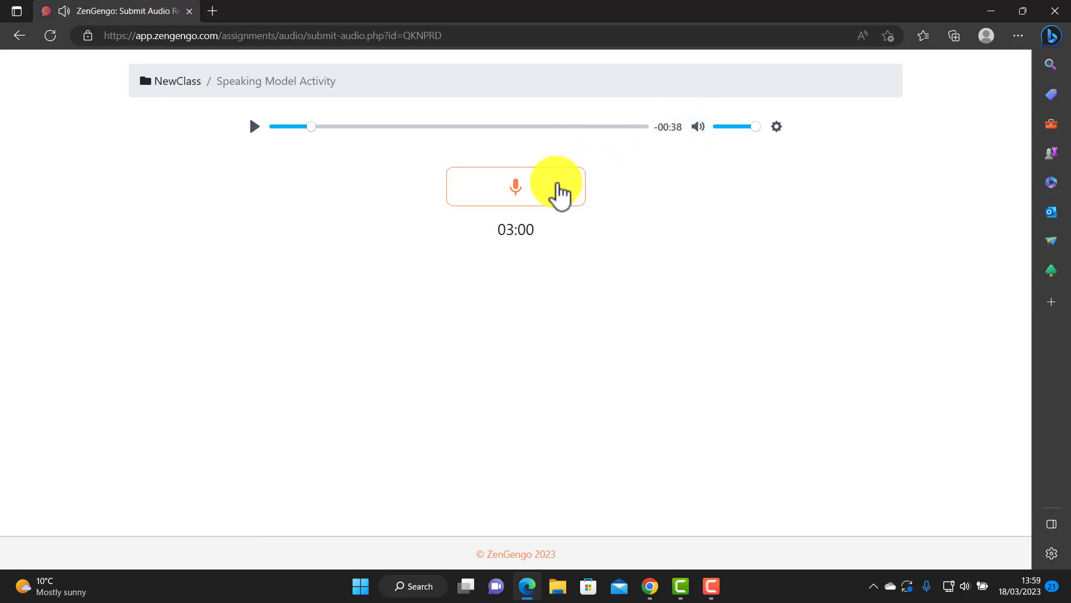
Record a spoken response as the test student and confirm its submission.
click(513, 195)
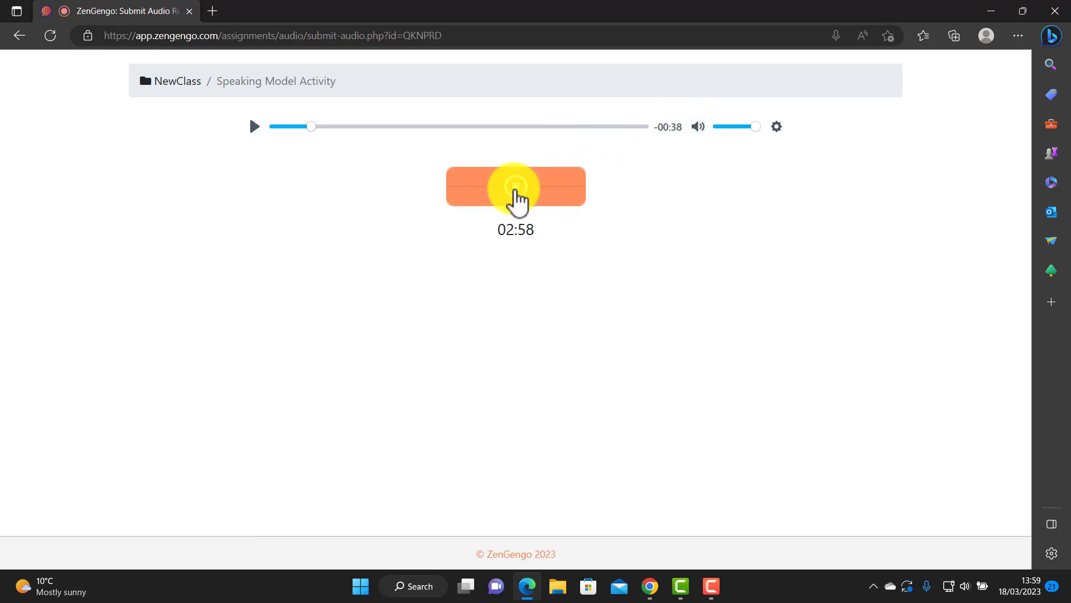
click(516, 193)
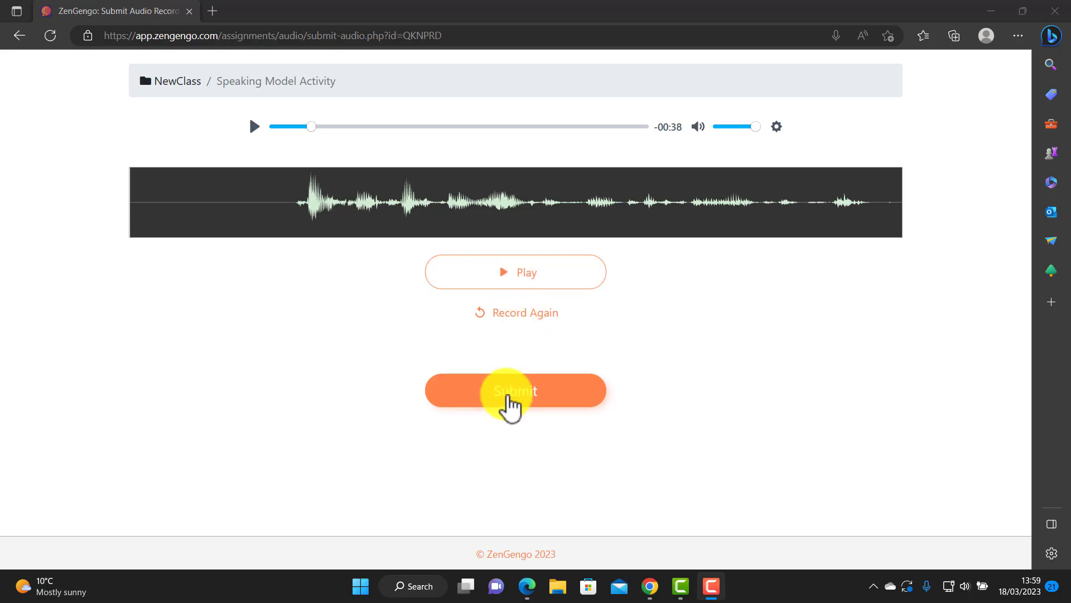
click(509, 391)
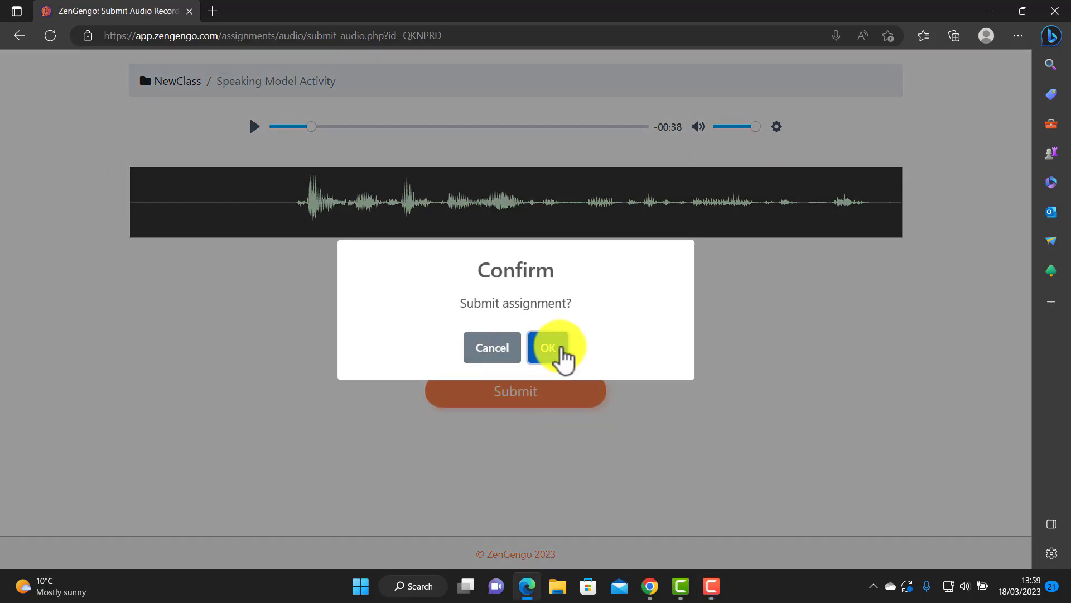
click(552, 348)
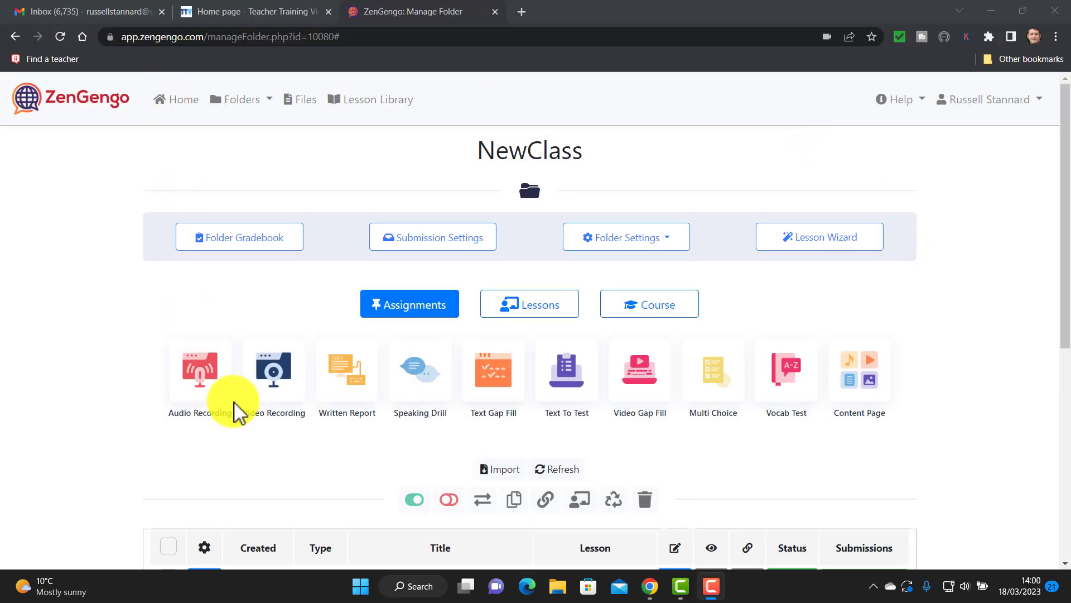
From the reloaded NewClass folder, view the Speaking Model Activity submissions list.
click(234, 102)
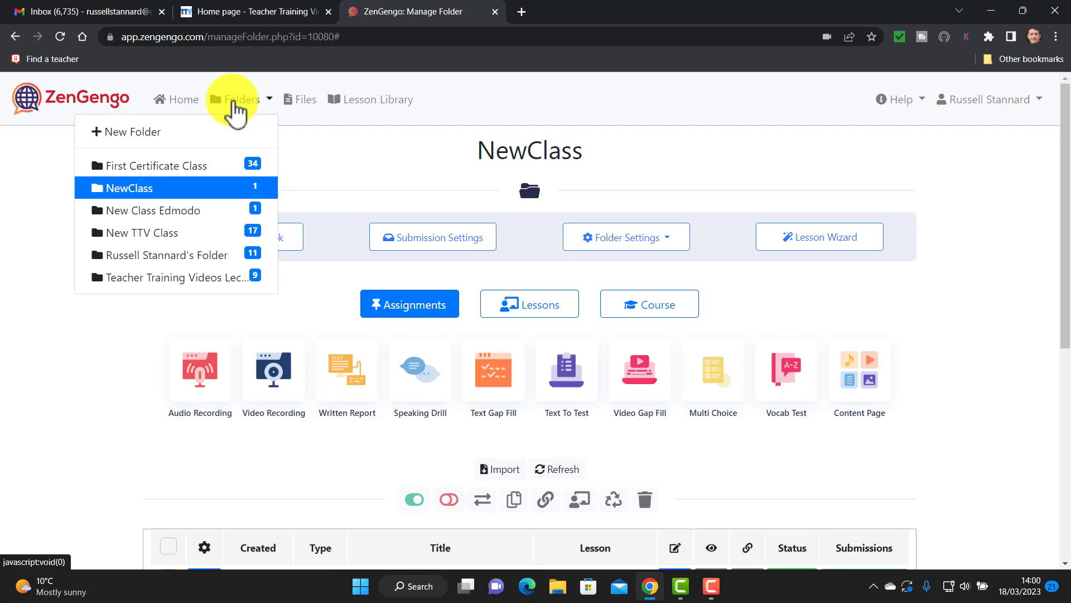
click(120, 190)
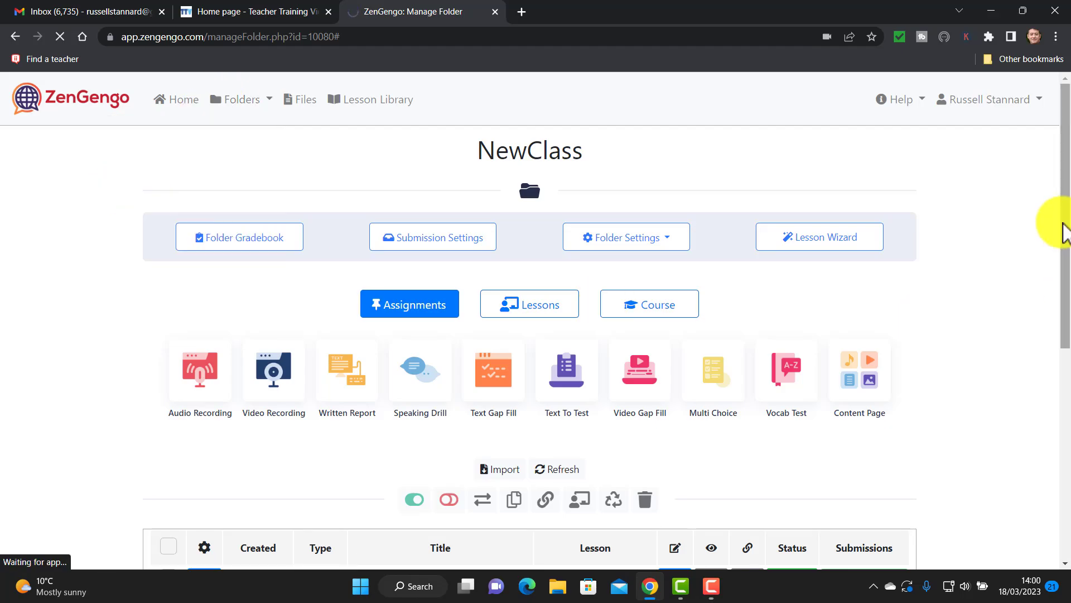
drag(1064, 148, 1033, 268)
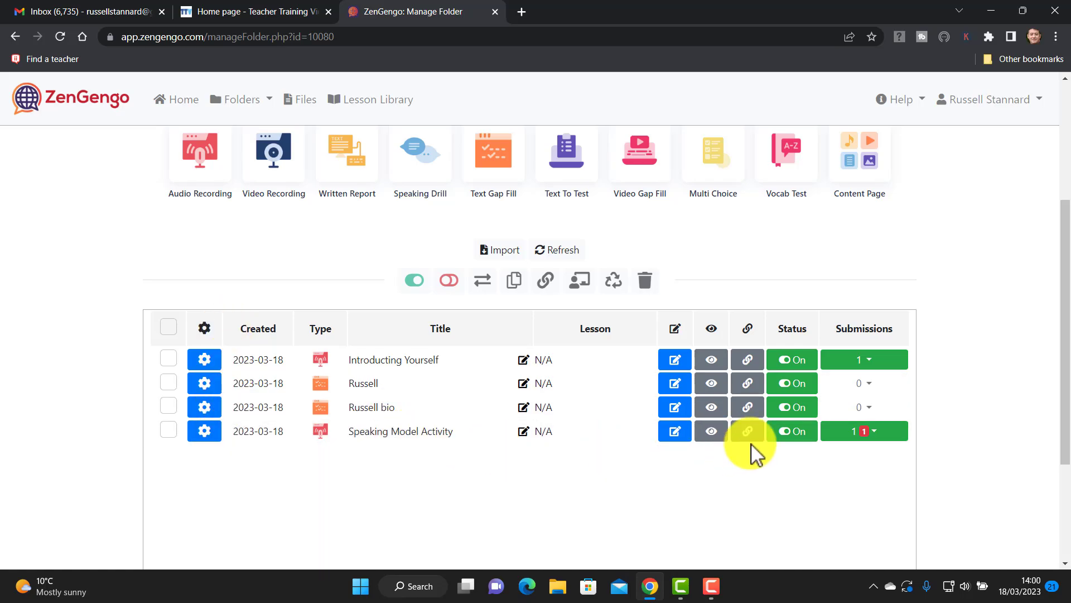
click(879, 441)
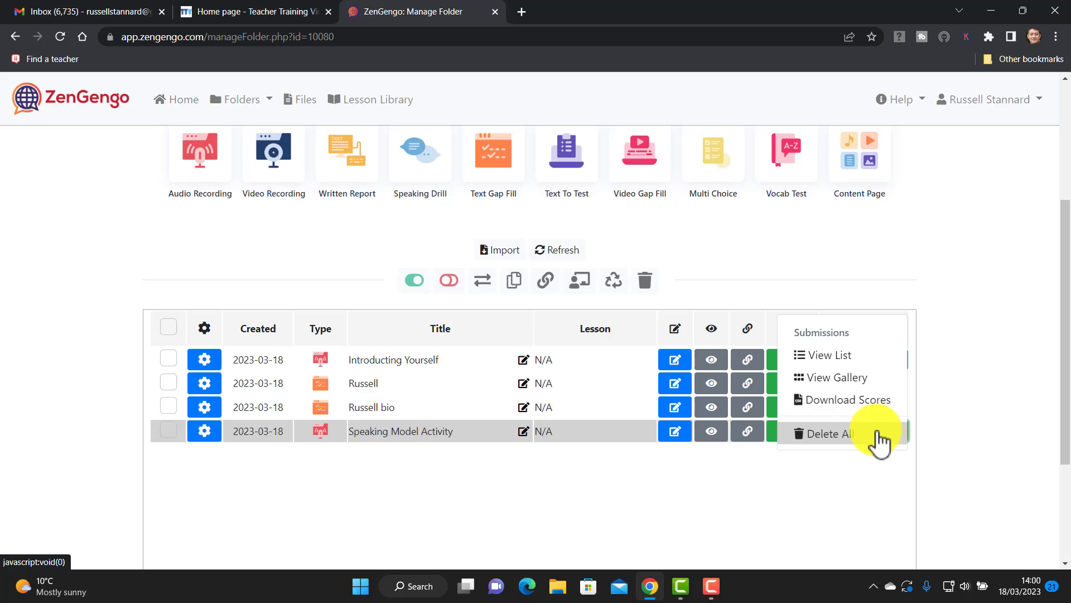
click(847, 356)
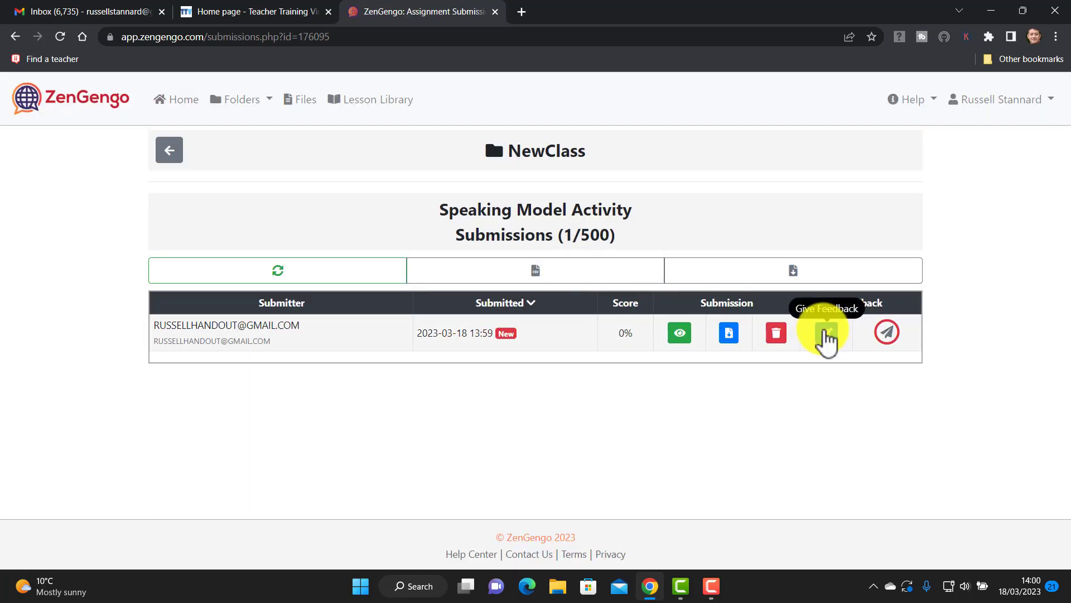
Open the feedback form for the test student's Speaking Model Activity submission.
click(826, 336)
drag(1059, 239, 1066, 318)
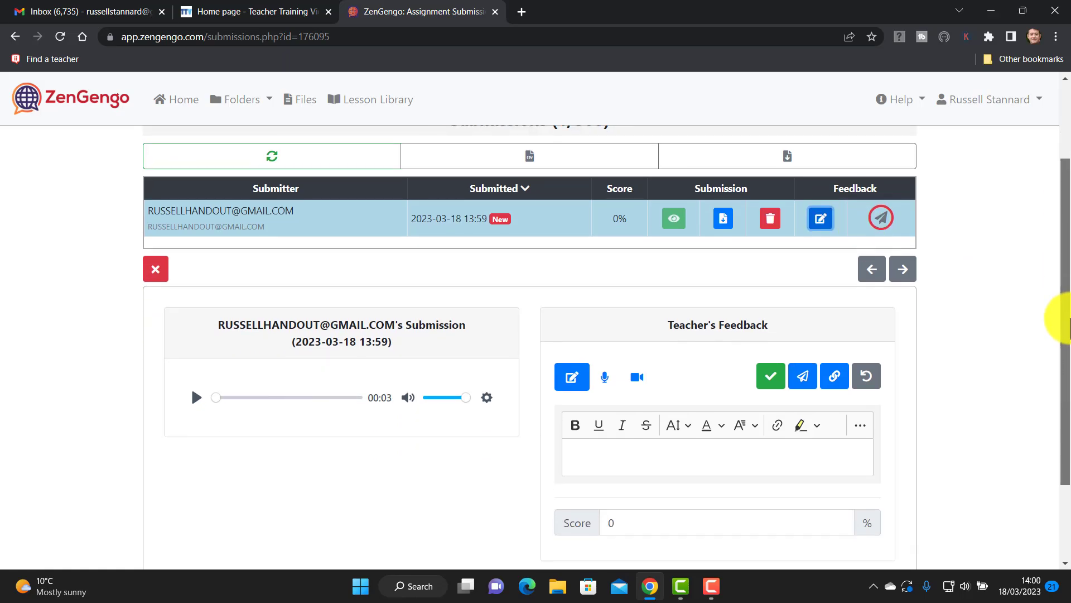
drag(1070, 318, 1070, 319)
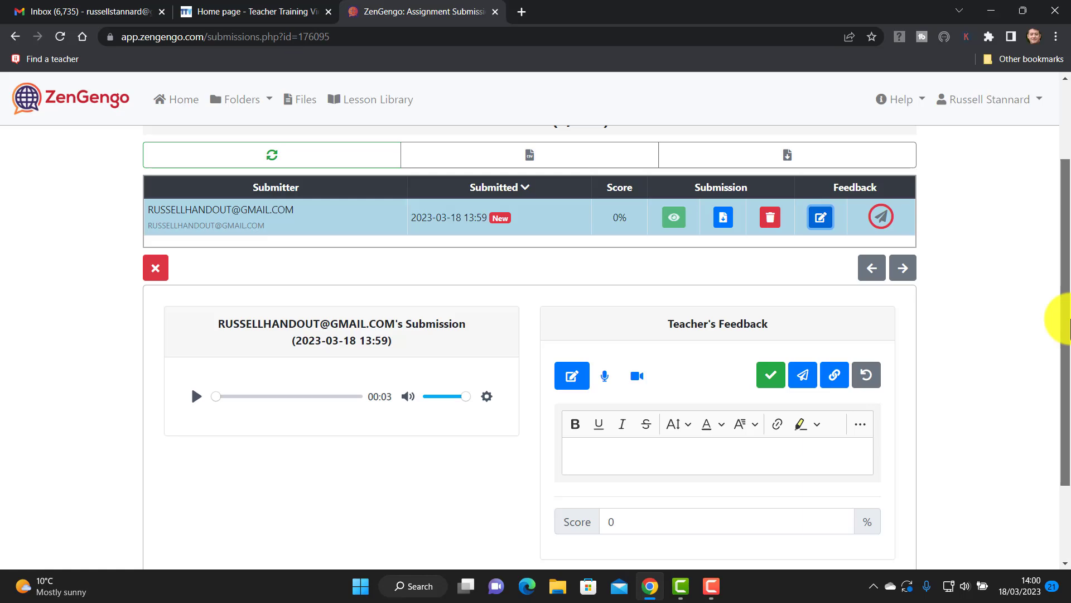
drag(1070, 319, 1070, 329)
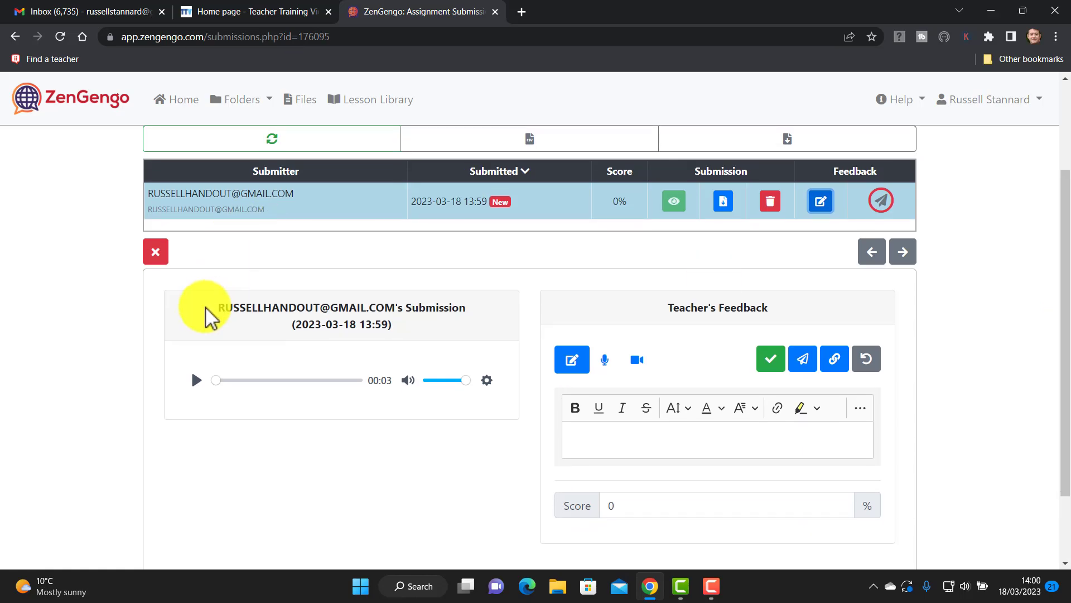
Write 'Really good', set the score to 90, and save and send the feedback.
click(607, 433)
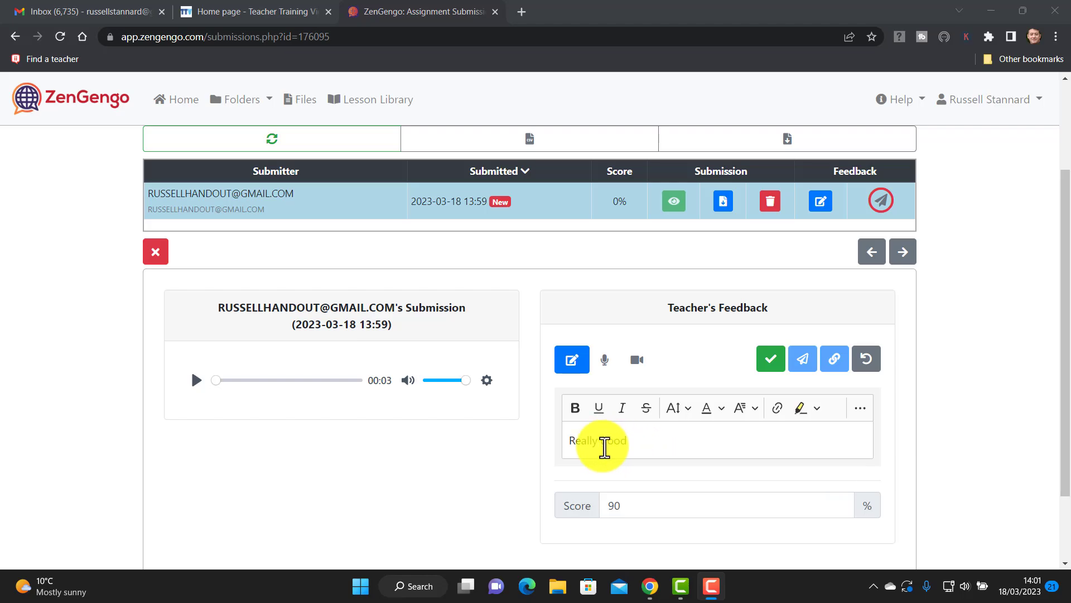
click(808, 368)
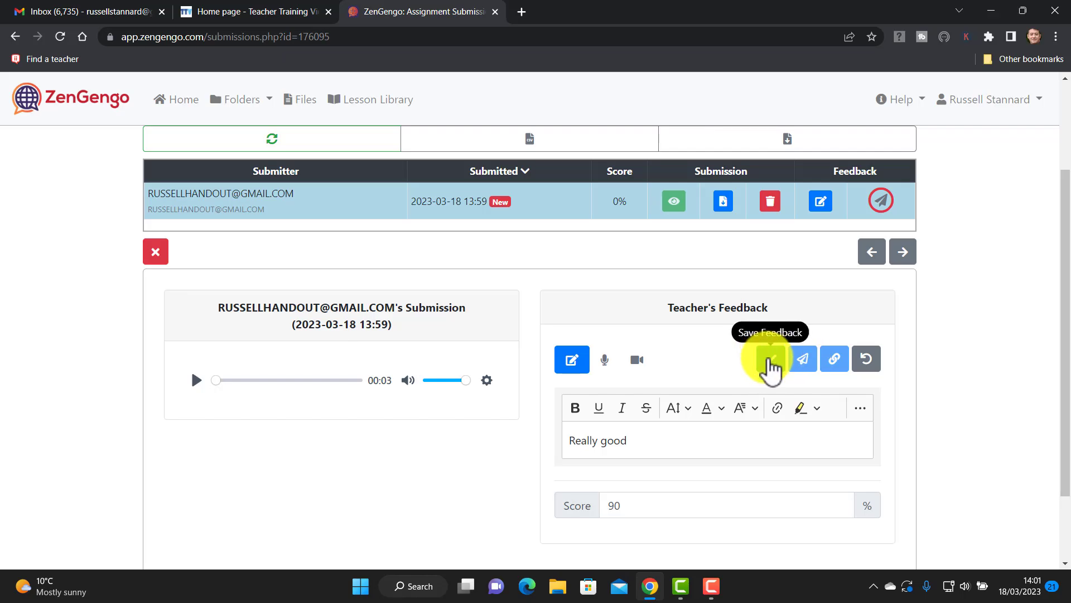
click(772, 360)
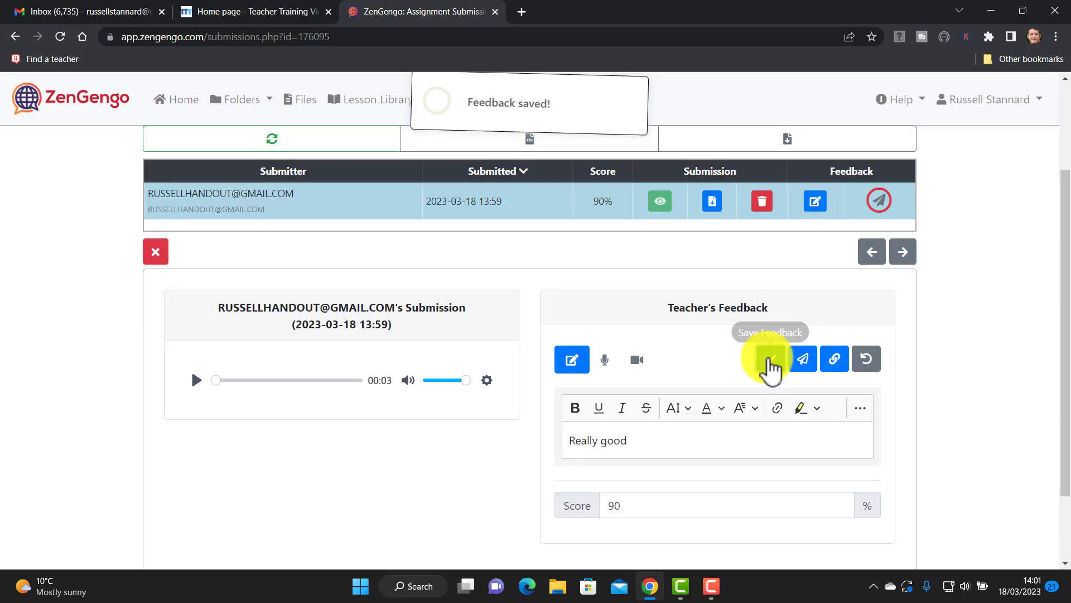
click(800, 361)
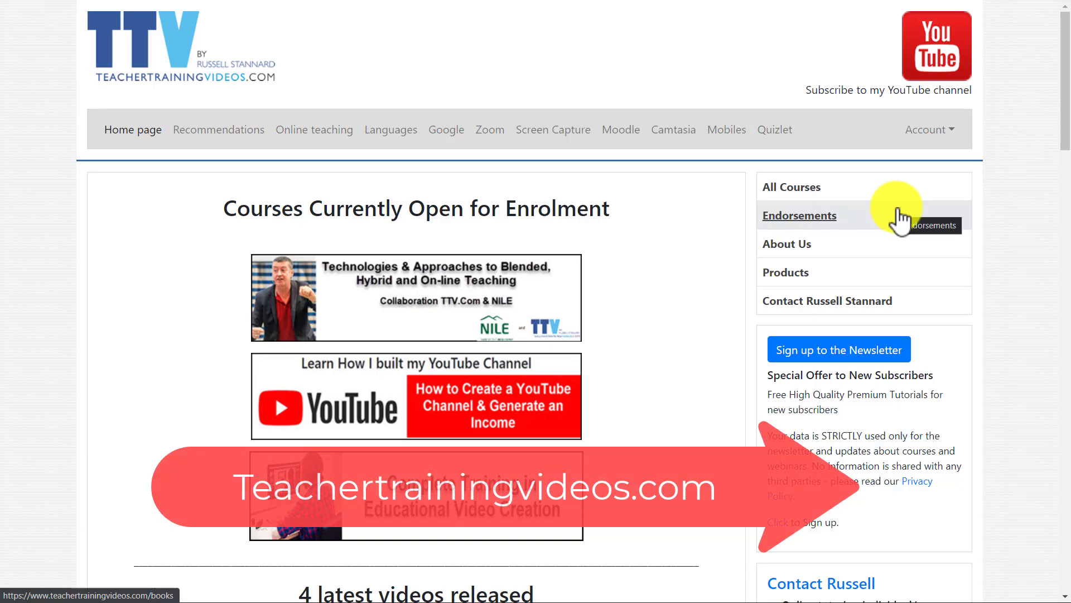
Scroll the TeacherTrainingVideos.com home page down to the '4 latest videos released' list.
drag(1068, 84, 1060, 374)
drag(1060, 440, 1064, 57)
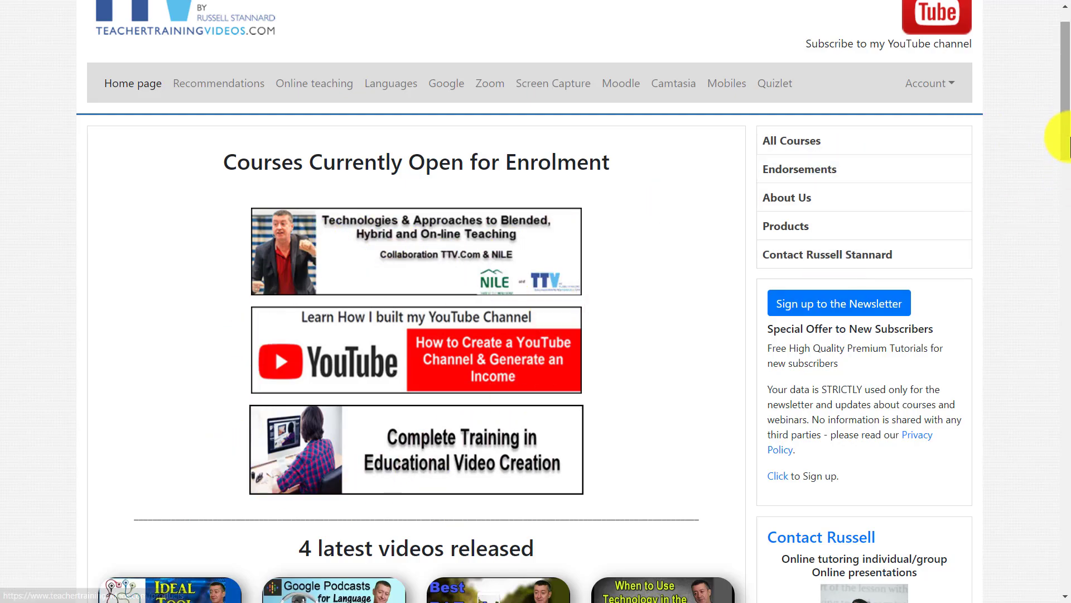
drag(1065, 133, 1063, 177)
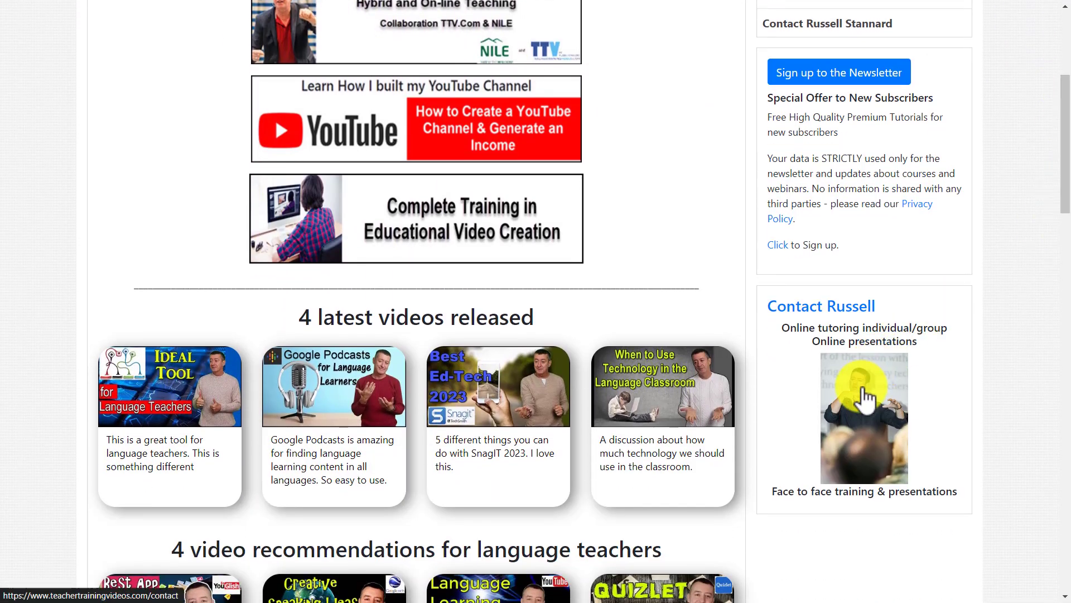